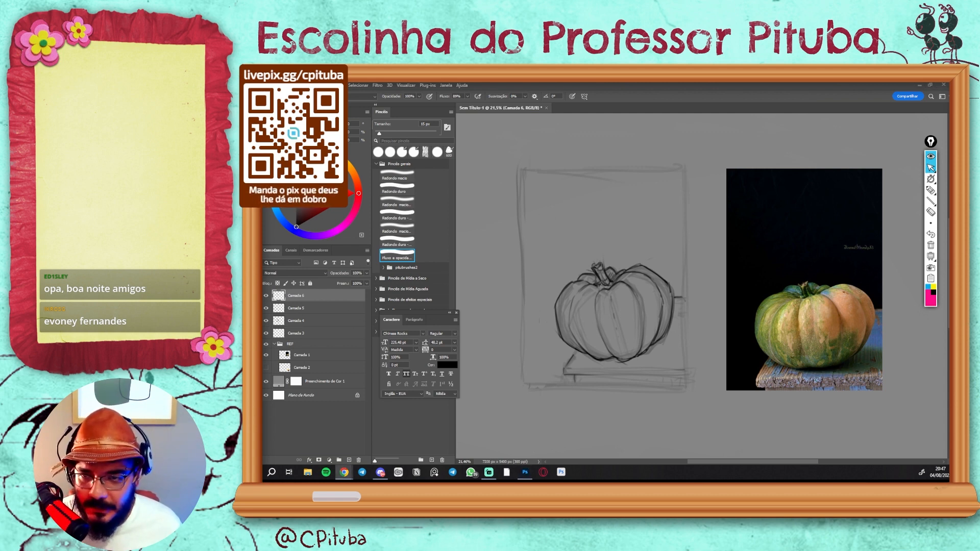
# - Flip the canvas view horizontally and frame the pumpkin photo beside the sketch
pyautogui.moveTo(876, 231); pyautogui.dragTo(847, 223)
pyautogui.hotkey('ctrl', 'shift', 'h')
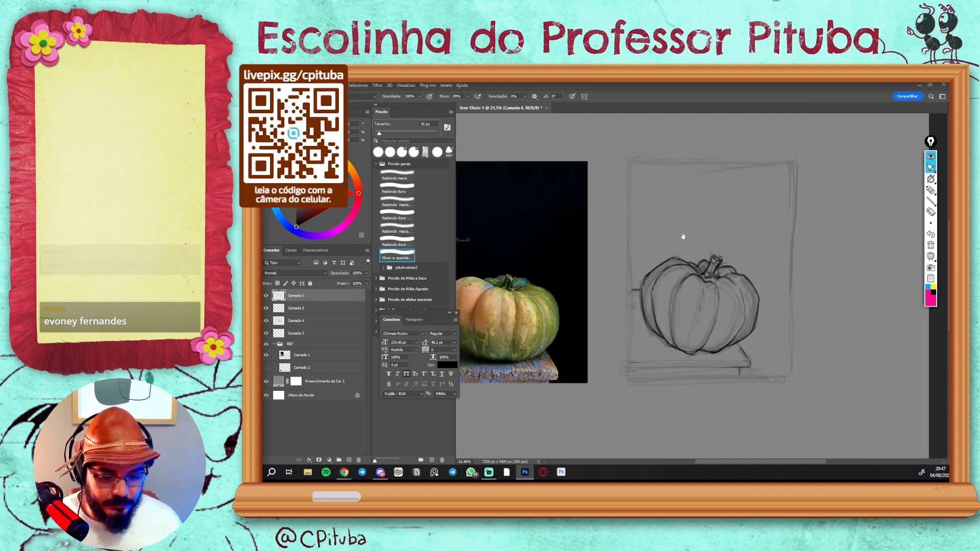
pyautogui.moveTo(657, 282); pyautogui.dragTo(712, 277)
pyautogui.moveTo(557, 247); pyautogui.dragTo(565, 253)
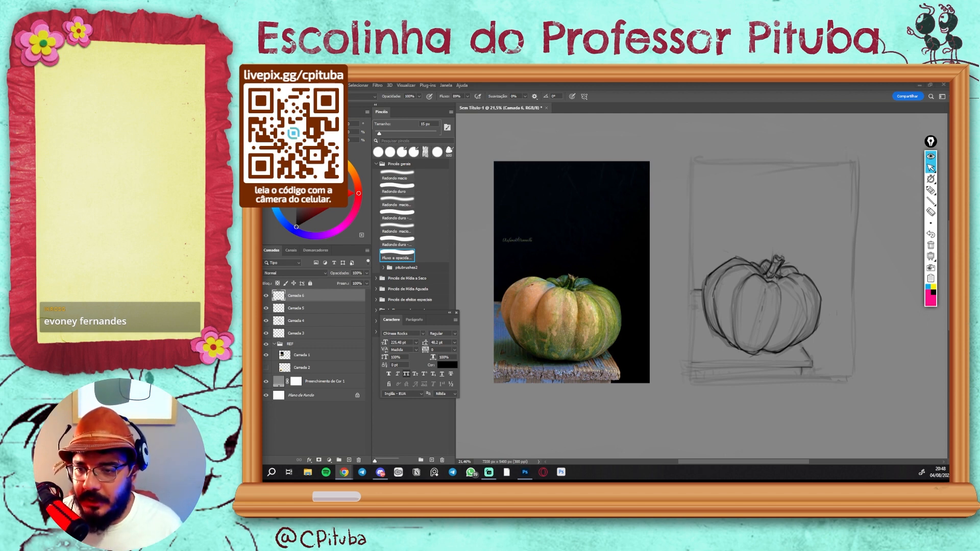
# - Fill two equal square selections with dark grey, one on the photo's black background and one on the grey canvas
pyautogui.press('m')
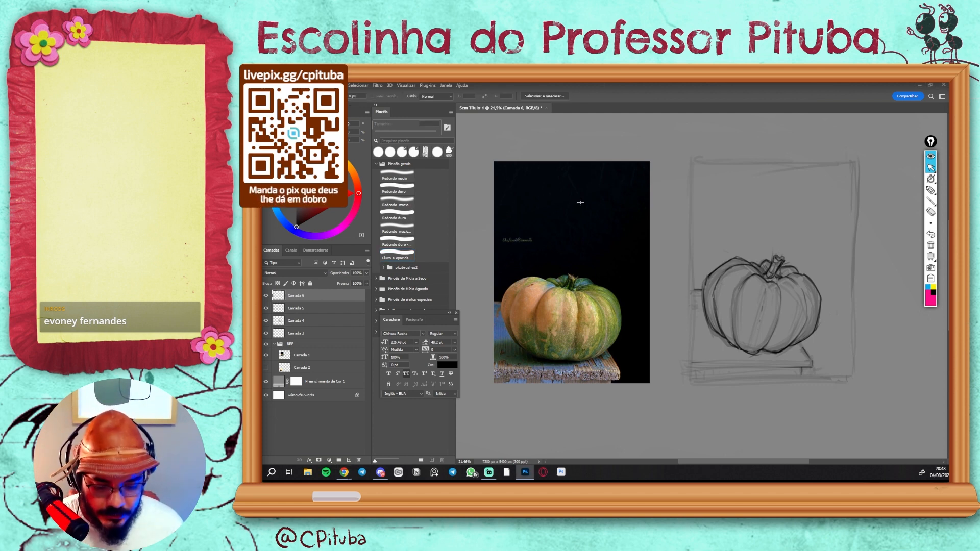
pyautogui.moveTo(582, 202); pyautogui.dragTo(607, 228)
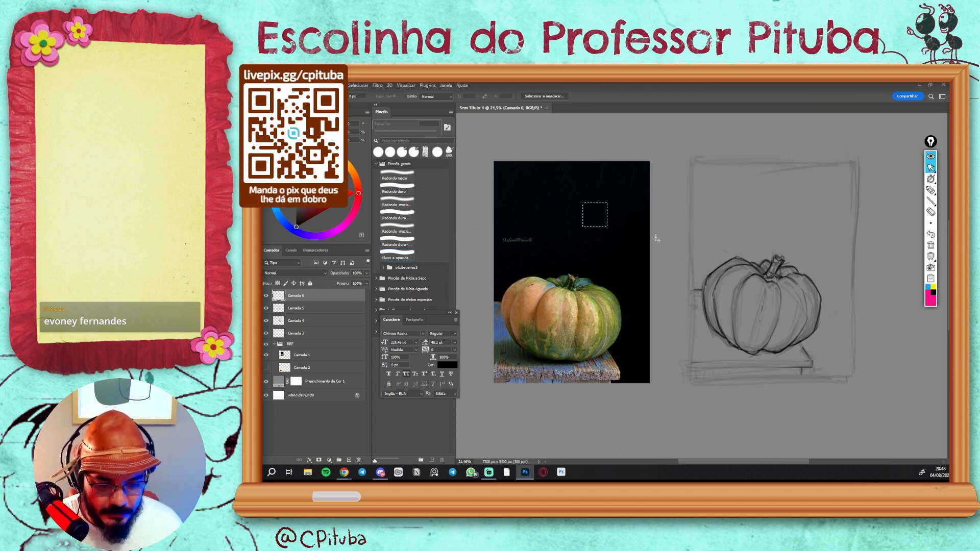
pyautogui.moveTo(663, 203); pyautogui.dragTo(687, 227)
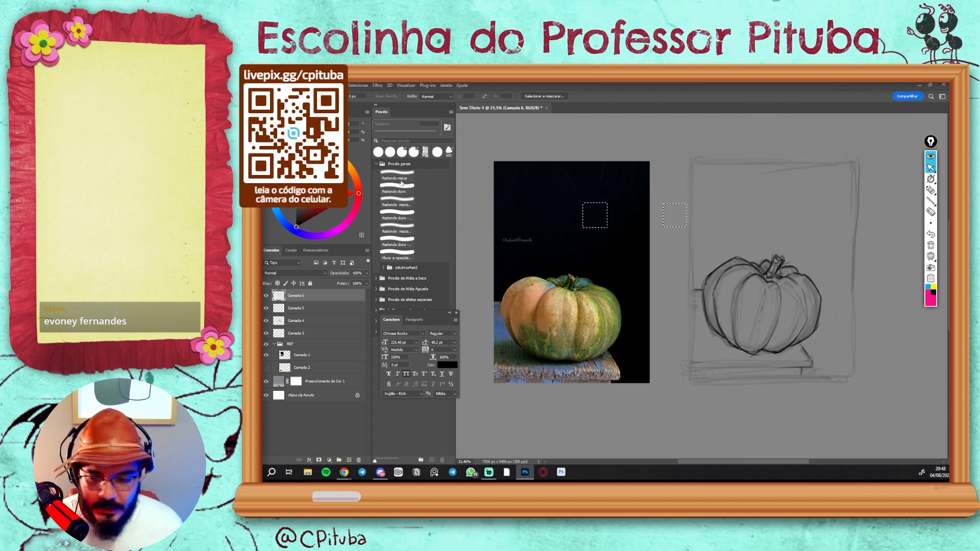
pyautogui.click(296, 213)
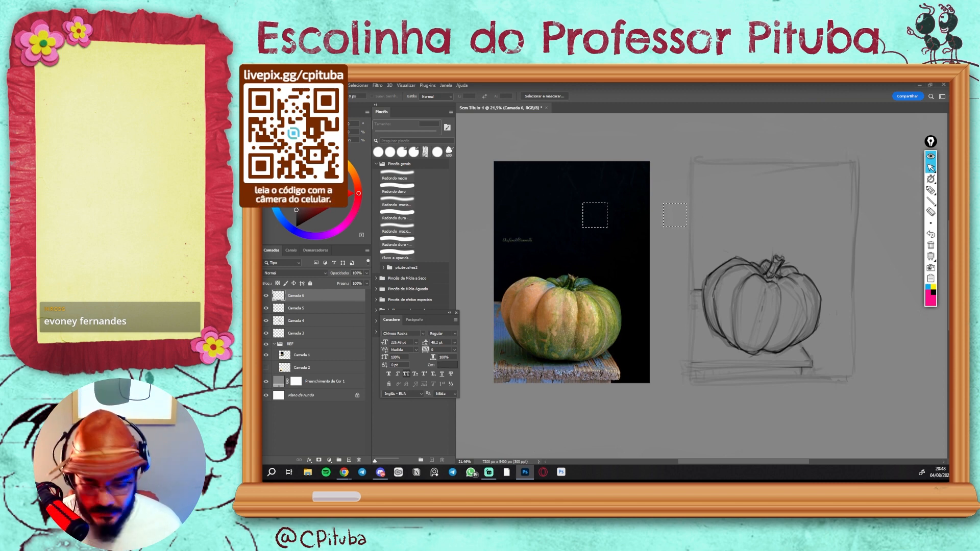
pyautogui.hotkey('alt', 'BackSpace')
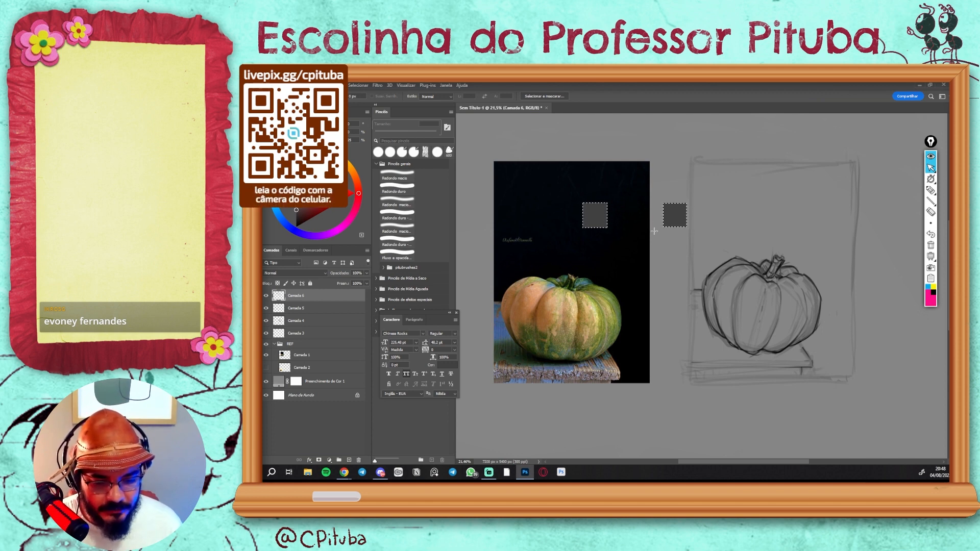
# - Delete the two grey comparison squares, clear the selection, and return to the Brush tool
pyautogui.press('b')
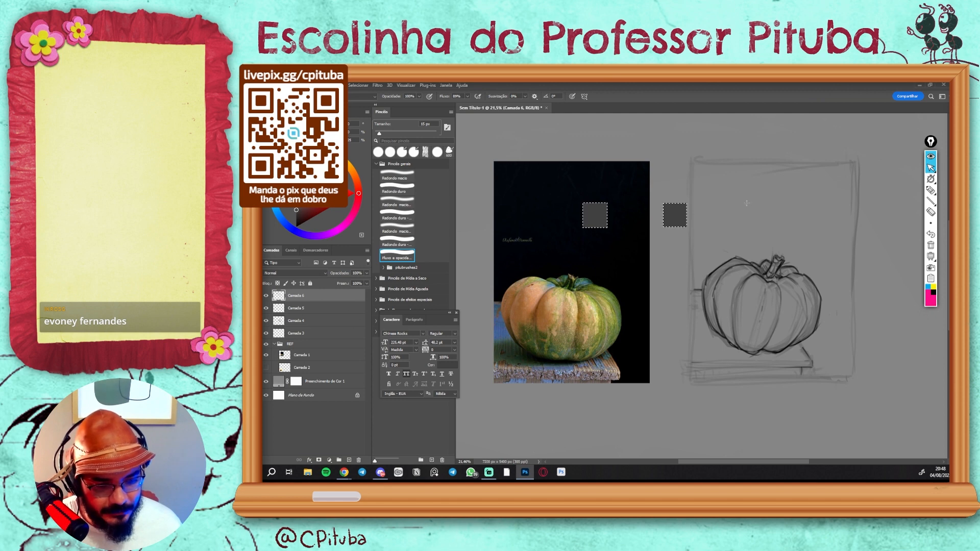
pyautogui.press('Delete')
pyautogui.hotkey('ctrl', 'd')
pyautogui.moveTo(723, 209); pyautogui.dragTo(711, 206)
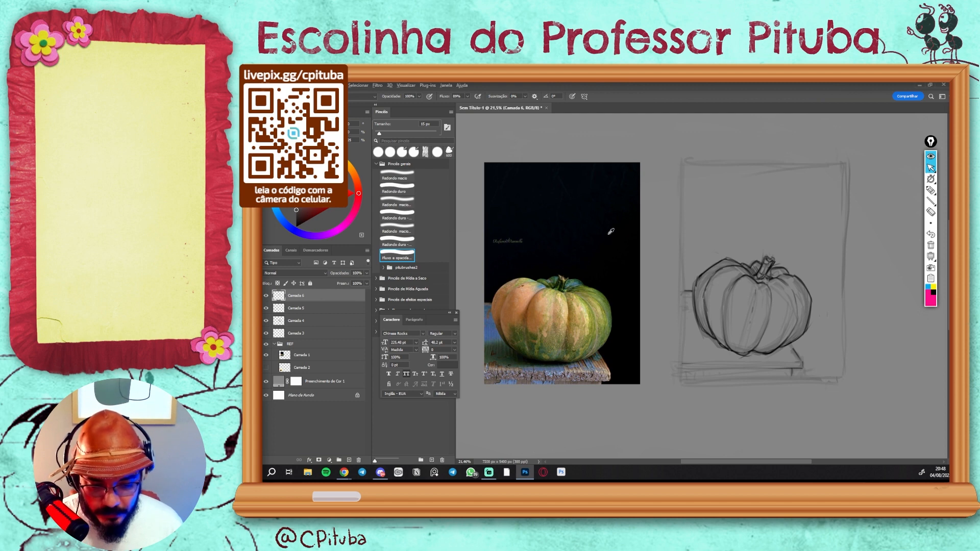
# - Sample colours across the dark background above the pumpkin in the photo
pyautogui.press('z')
pyautogui.click(615, 250)
pyautogui.moveTo(587, 205); pyautogui.dragTo(665, 213)
pyautogui.moveTo(699, 257); pyautogui.dragTo(662, 230)
pyautogui.press('z')
pyautogui.moveTo(658, 233); pyautogui.dragTo(646, 235)
pyautogui.keyDown('alt'); pyautogui.click(669, 265); pyautogui.keyUp('alt')
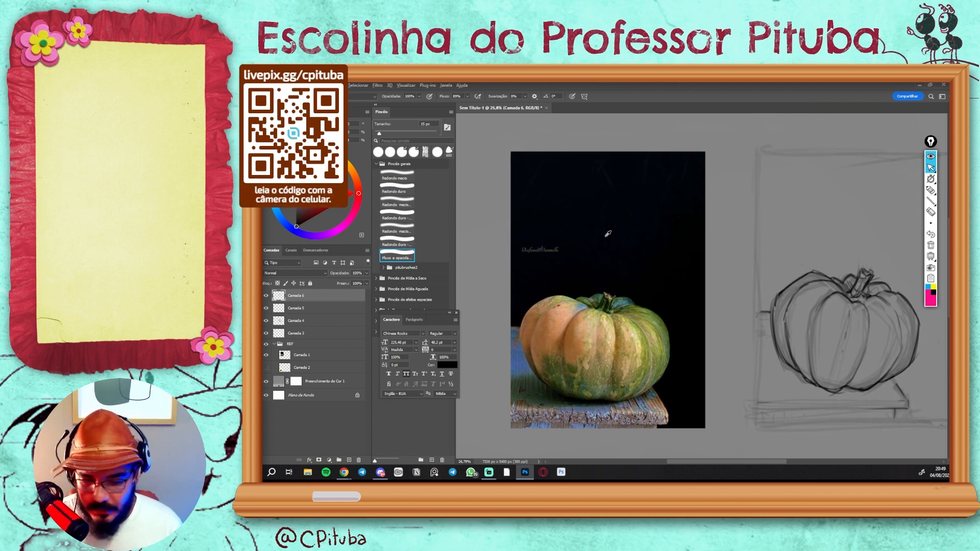
pyautogui.moveTo(549, 231); pyautogui.dragTo(642, 243)
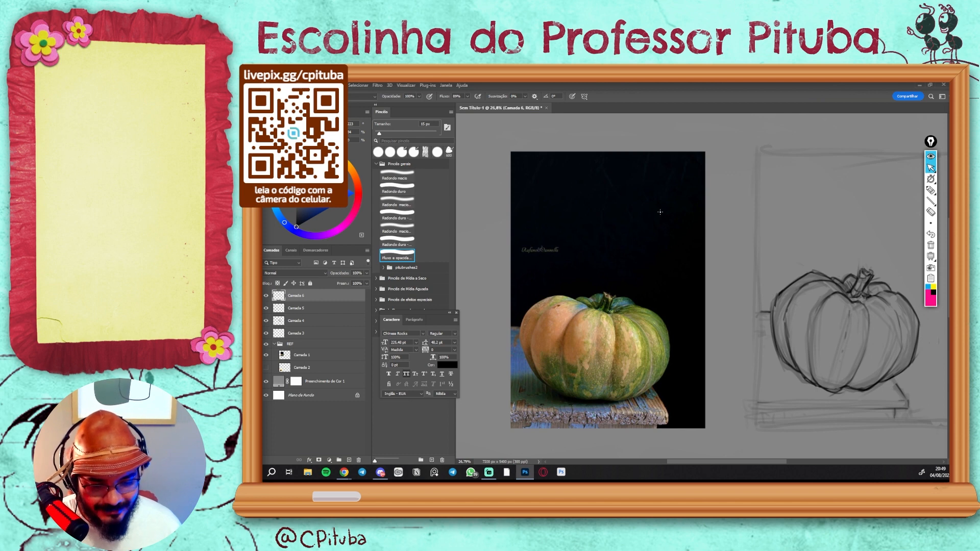
# - Add a new layer above the pumpkin sketch layers
pyautogui.moveTo(650, 210); pyautogui.dragTo(632, 207)
pyautogui.scroll(1, 689, 225)
pyautogui.scroll(-1, 750, 241)
pyautogui.scroll(-1, 760, 243)
pyautogui.moveTo(760, 244); pyautogui.dragTo(721, 240)
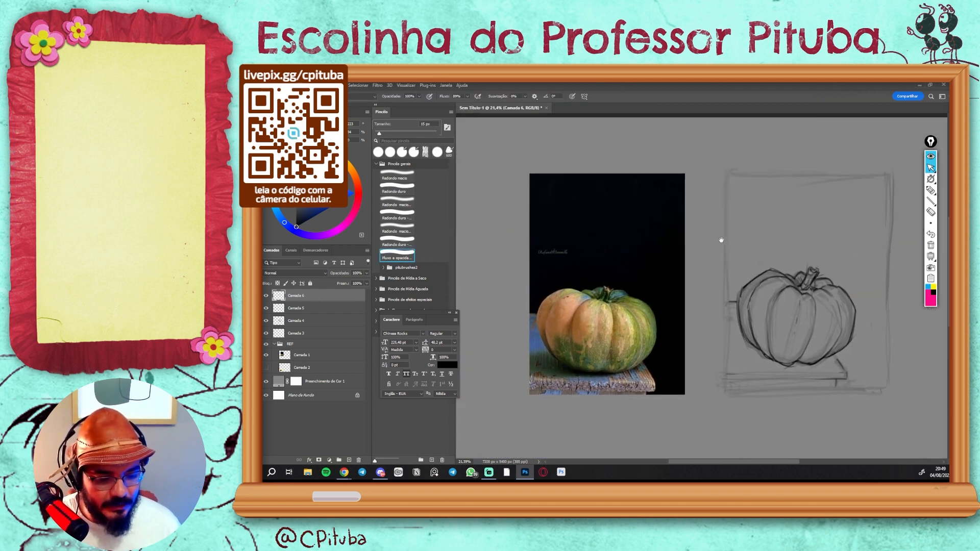
pyautogui.moveTo(805, 265); pyautogui.dragTo(783, 268)
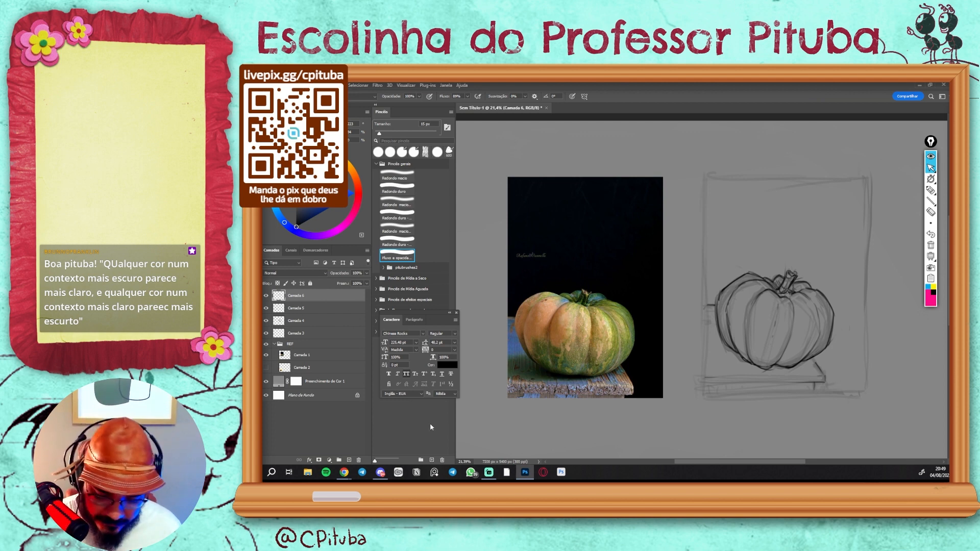
pyautogui.click(349, 459)
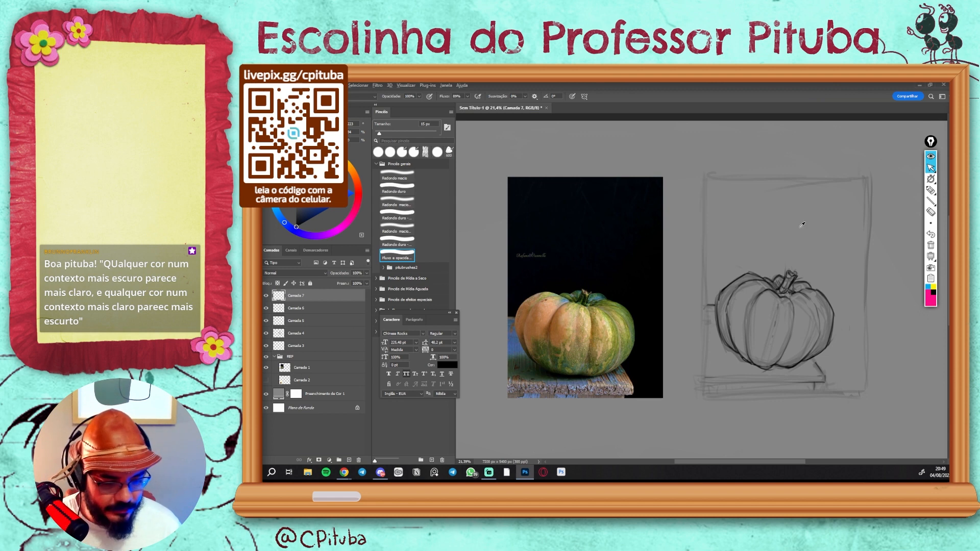
# - Sample the photo's black background and the grey canvas, and darken the foreground colour to a neutral near-black
pyautogui.keyDown('alt'); pyautogui.click(601, 218); pyautogui.keyUp('alt')
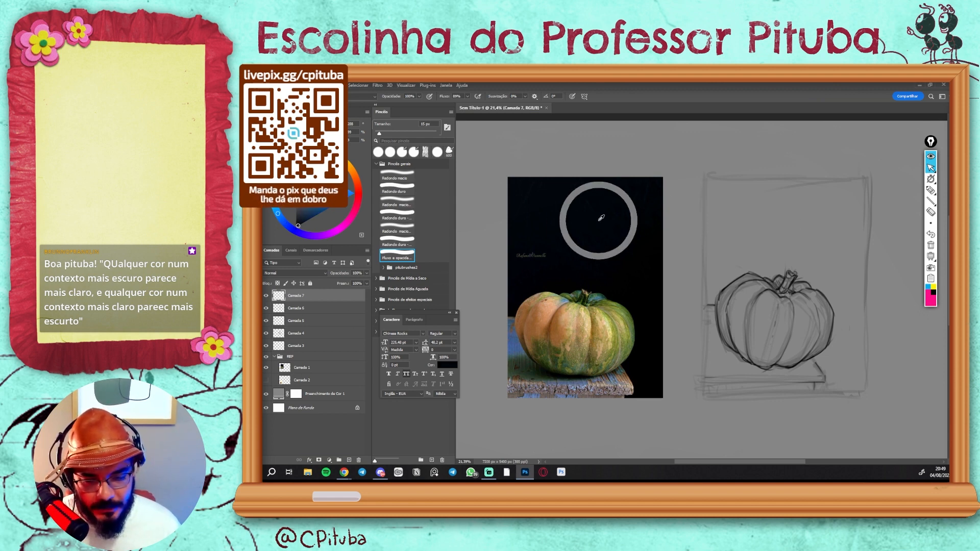
pyautogui.keyDown('alt'); pyautogui.click(689, 222); pyautogui.keyUp('alt')
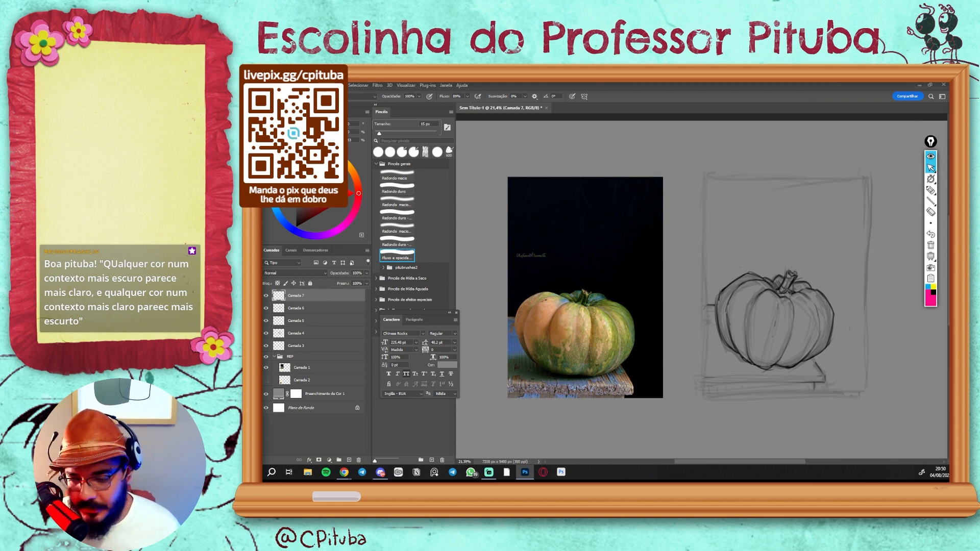
pyautogui.moveTo(297, 201); pyautogui.dragTo(296, 227)
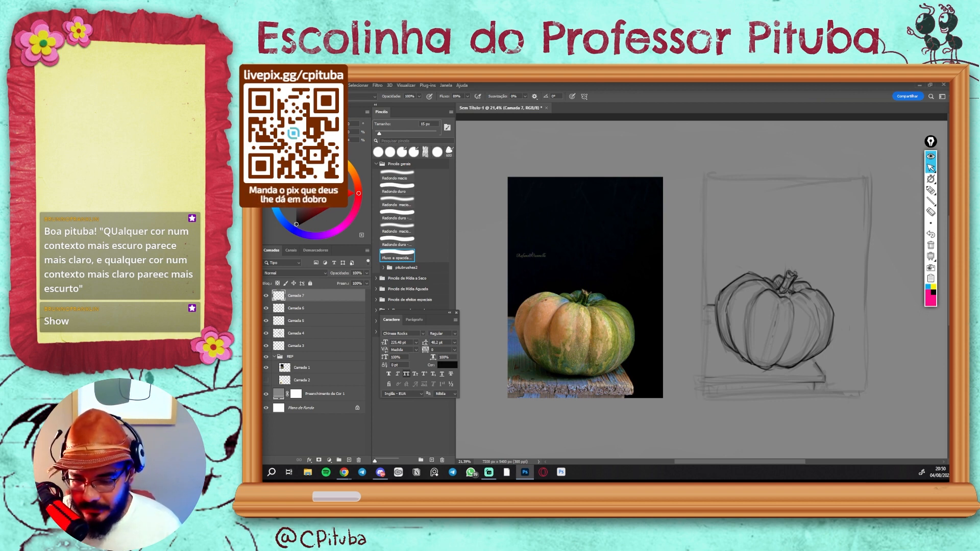
pyautogui.moveTo(296, 224); pyautogui.dragTo(296, 222)
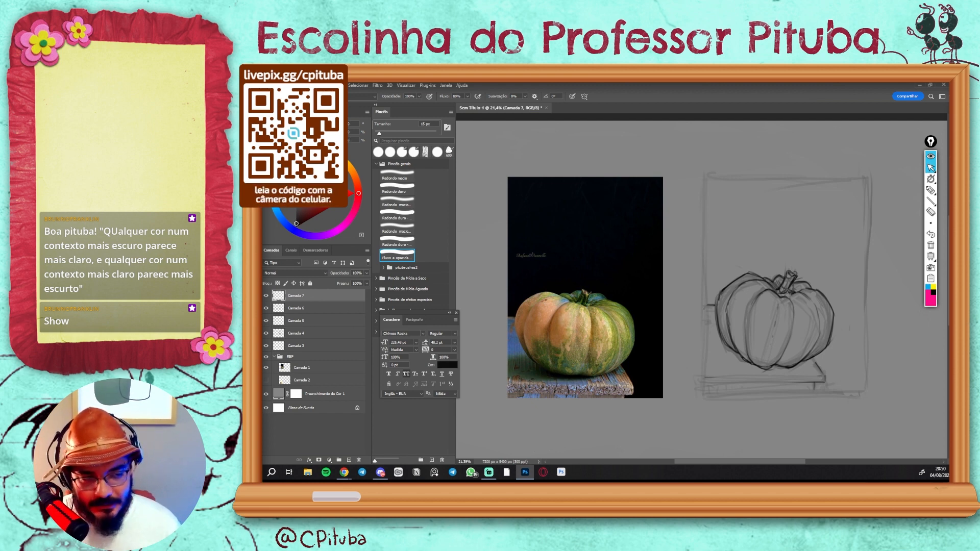
# - Detach the colour wheel, enlarge it over the canvas, and look through its display mode options
pyautogui.moveTo(271, 112); pyautogui.dragTo(593, 168)
pyautogui.moveTo(691, 302); pyautogui.dragTo(792, 408)
pyautogui.moveTo(703, 165); pyautogui.dragTo(703, 172)
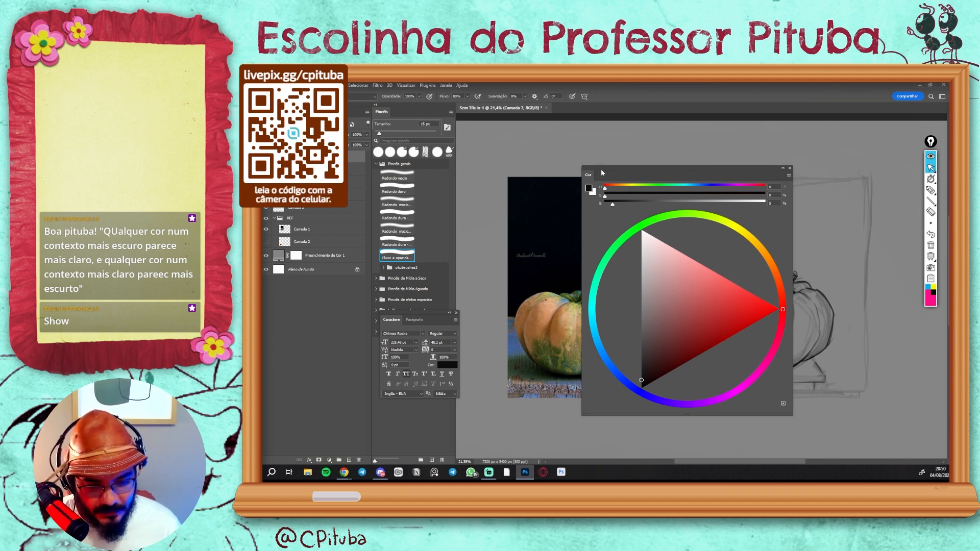
pyautogui.moveTo(601, 172); pyautogui.dragTo(616, 175)
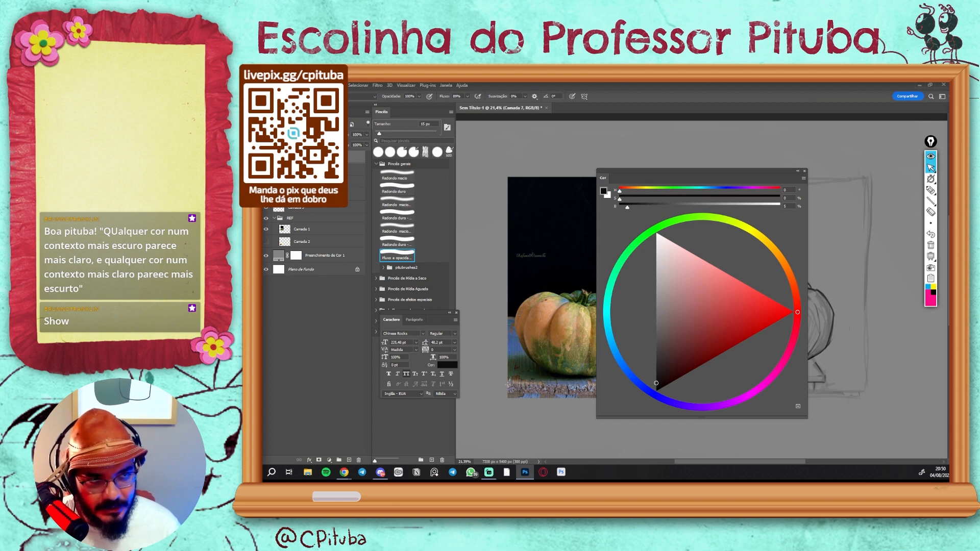
pyautogui.click(803, 178)
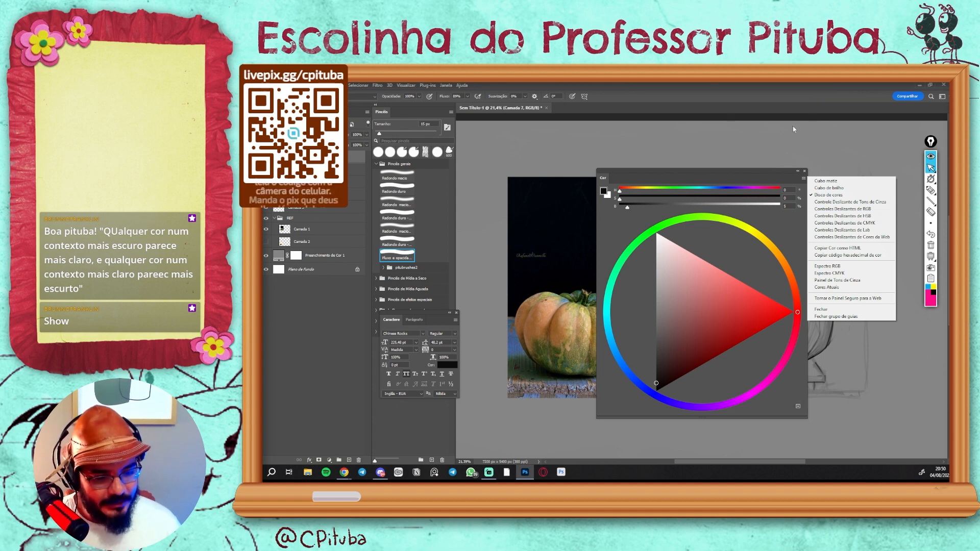
pyautogui.click(662, 171)
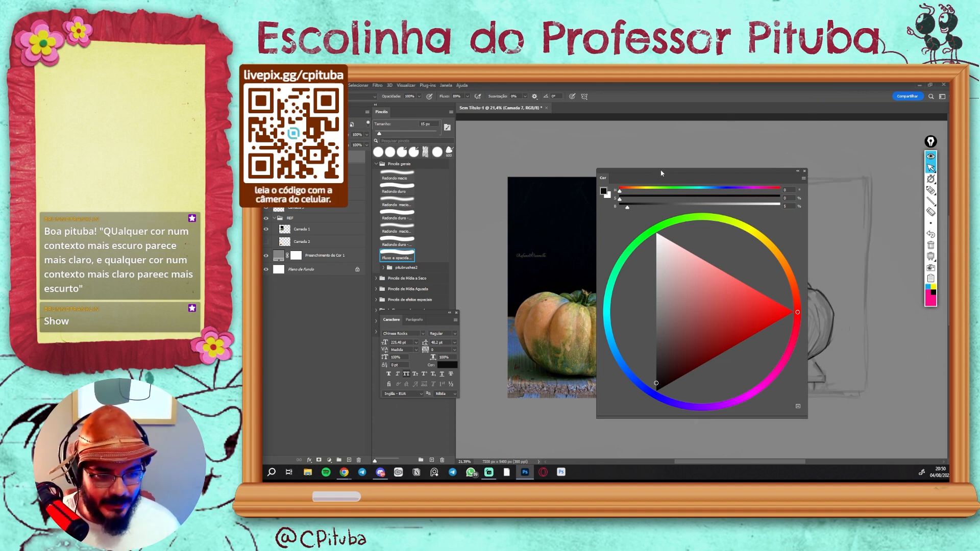
pyautogui.moveTo(660, 168); pyautogui.dragTo(660, 164)
# - Annotate the HSB sliders and the hue ring with the screen pen, and clear the marks
pyautogui.click(930, 191)
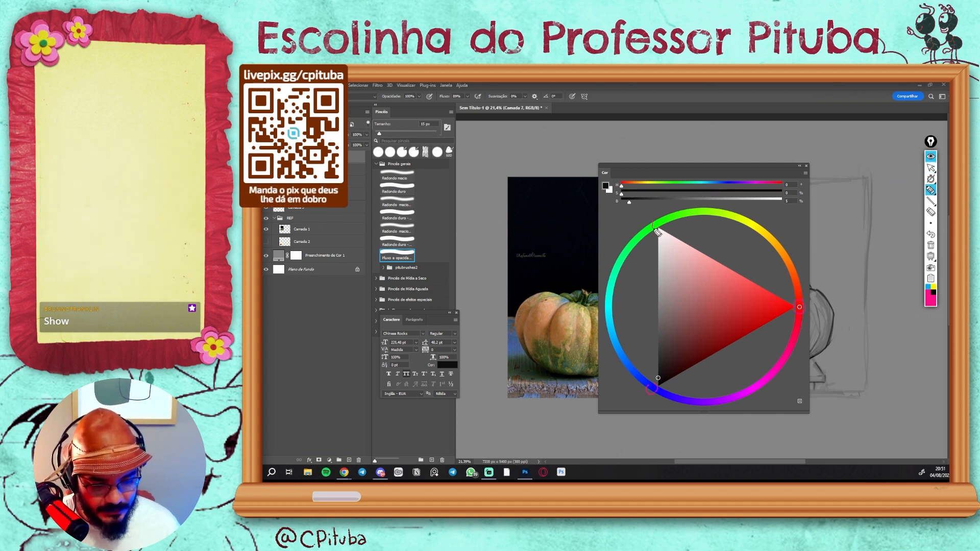
pyautogui.moveTo(653, 227); pyautogui.dragTo(656, 216)
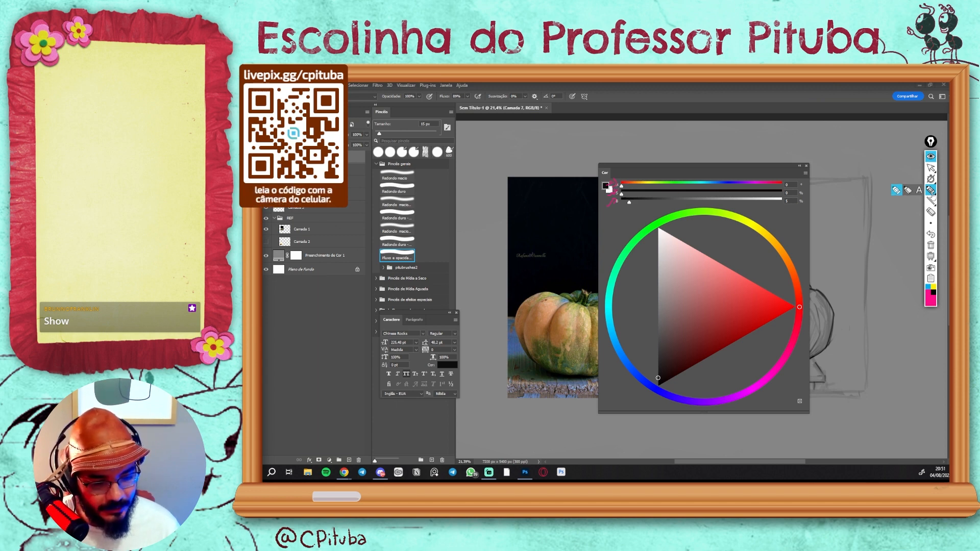
pyautogui.moveTo(807, 270); pyautogui.dragTo(774, 227)
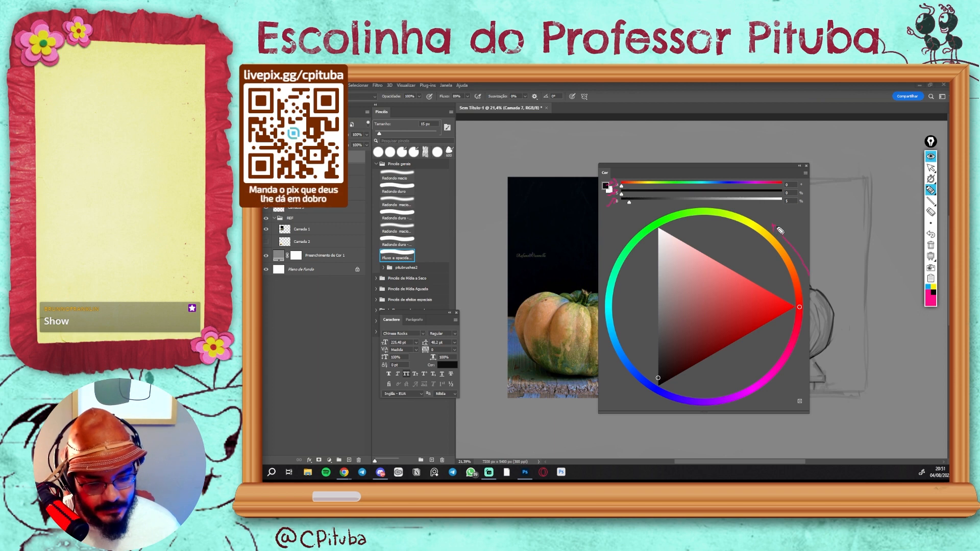
pyautogui.moveTo(674, 206)
pyautogui.mouseDown()
pyautogui.moveTo(613, 282)
pyautogui.moveTo(612, 311)
pyautogui.moveTo(624, 348)
pyautogui.moveTo(672, 393)
pyautogui.mouseUp()
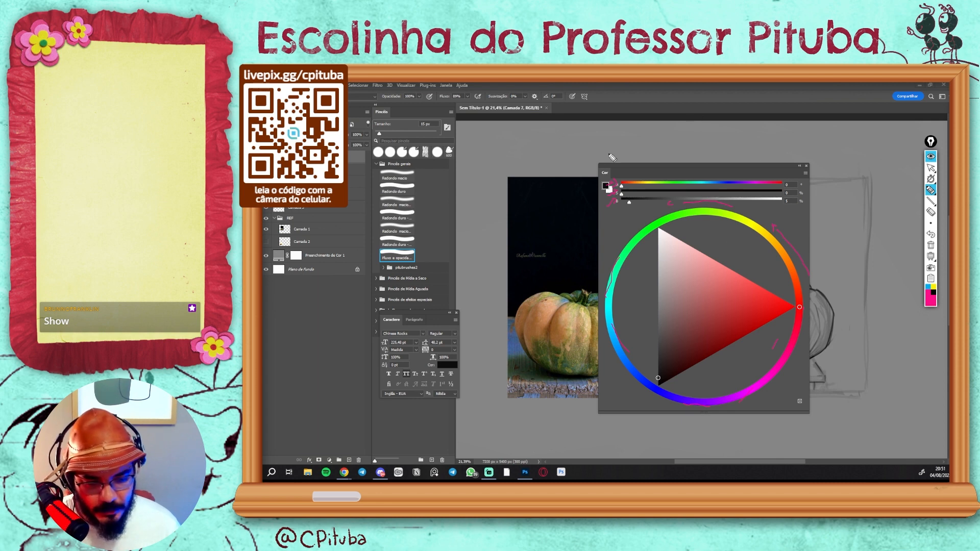
pyautogui.click(930, 245)
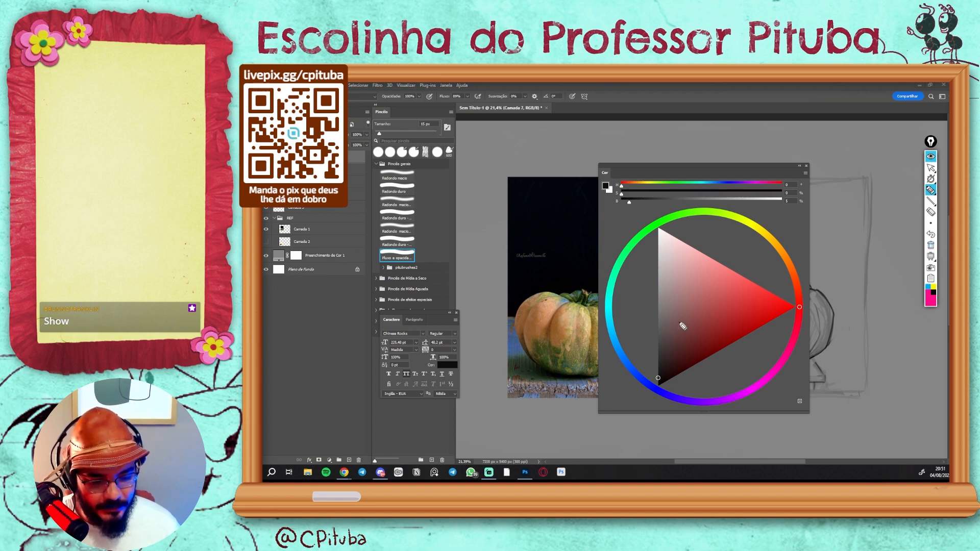
pyautogui.click(930, 167)
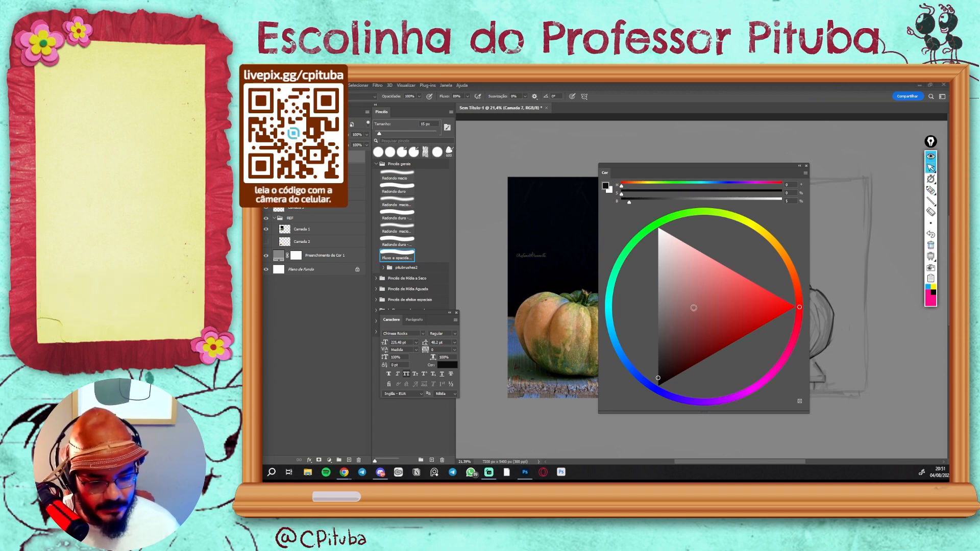
# - Try a muted green on the colour wheel, reduce it to neutral grey, and shift the hue to violet
pyautogui.moveTo(719, 307)
pyautogui.mouseDown()
pyautogui.moveTo(797, 307)
pyautogui.moveTo(666, 303)
pyautogui.moveTo(697, 296)
pyautogui.mouseUp()
pyautogui.moveTo(625, 188); pyautogui.dragTo(679, 186)
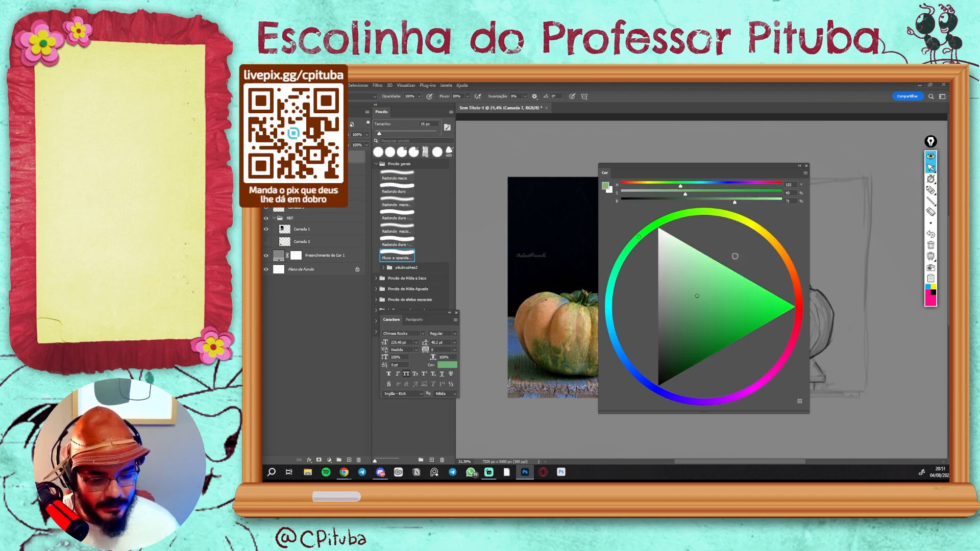
pyautogui.moveTo(756, 234)
pyautogui.mouseDown()
pyautogui.moveTo(797, 307)
pyautogui.moveTo(718, 352)
pyautogui.moveTo(797, 307)
pyautogui.moveTo(757, 238)
pyautogui.moveTo(725, 306)
pyautogui.moveTo(674, 368)
pyautogui.moveTo(724, 326)
pyautogui.moveTo(659, 406)
pyautogui.moveTo(654, 337)
pyautogui.mouseUp()
pyautogui.moveTo(613, 283)
pyautogui.mouseDown()
pyautogui.moveTo(644, 368)
pyautogui.moveTo(611, 276)
pyautogui.moveTo(654, 388)
pyautogui.moveTo(696, 408)
pyautogui.mouseUp()
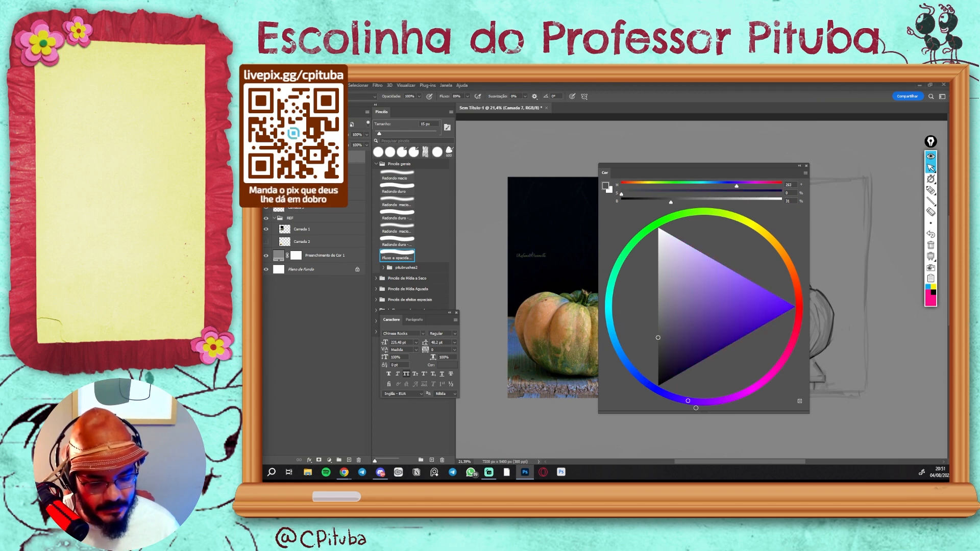
# - Choose a muted violet, adjust its saturation, and lower the brightness to 0%
pyautogui.moveTo(677, 291); pyautogui.dragTo(681, 324)
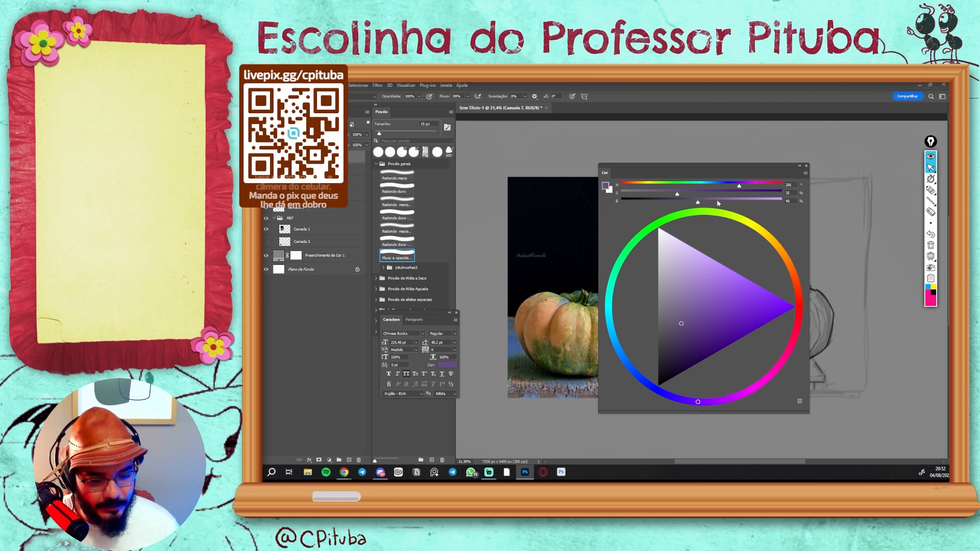
pyautogui.moveTo(717, 196)
pyautogui.mouseDown()
pyautogui.moveTo(738, 195)
pyautogui.moveTo(682, 185)
pyautogui.mouseUp()
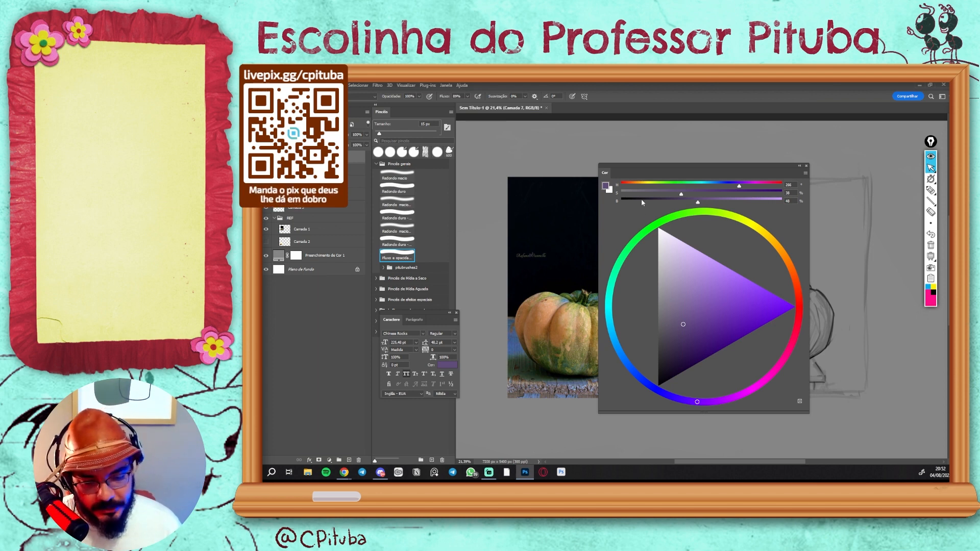
pyautogui.moveTo(642, 203); pyautogui.dragTo(618, 204)
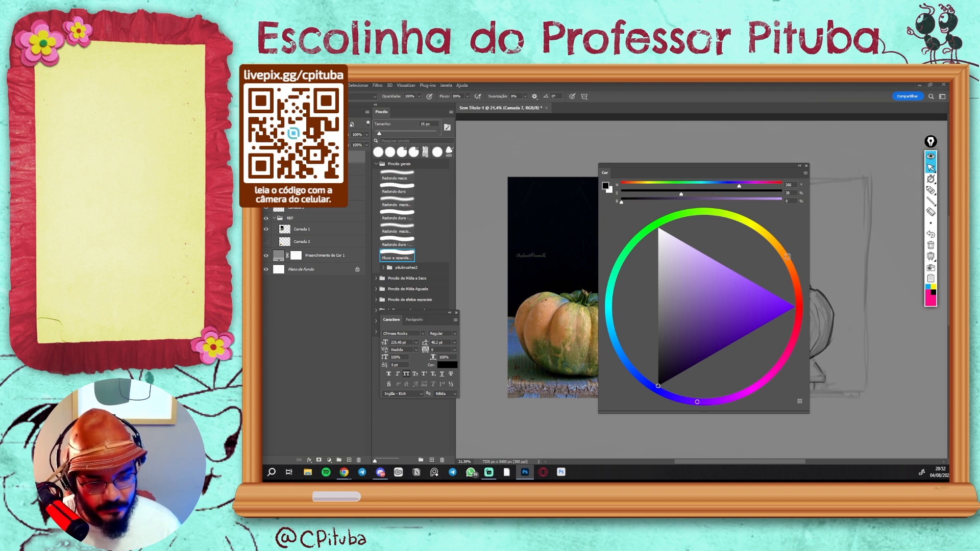
# - Review the alternative colour picker display modes, keep the colour wheel, and reposition it slightly over the canvas
pyautogui.click(805, 173)
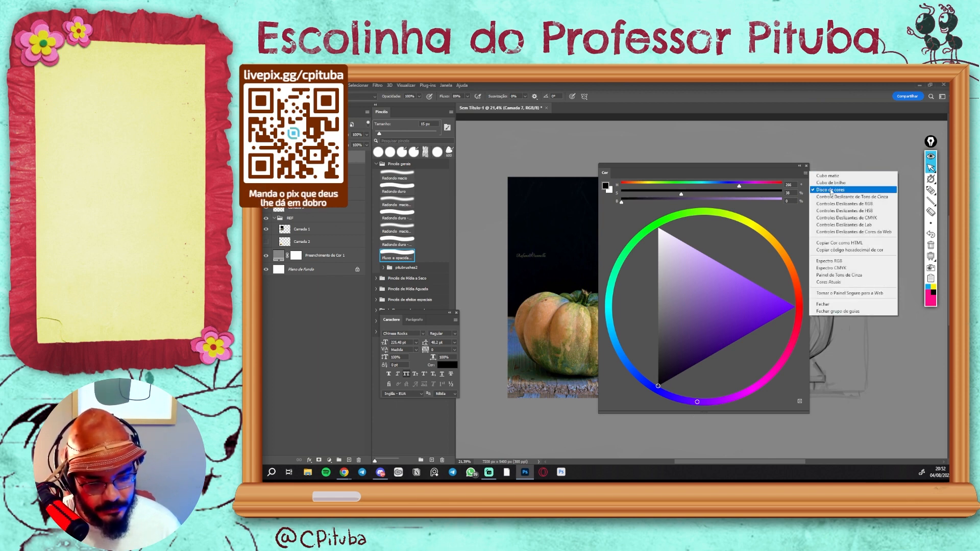
pyautogui.click(697, 164)
pyautogui.moveTo(666, 165); pyautogui.dragTo(659, 170)
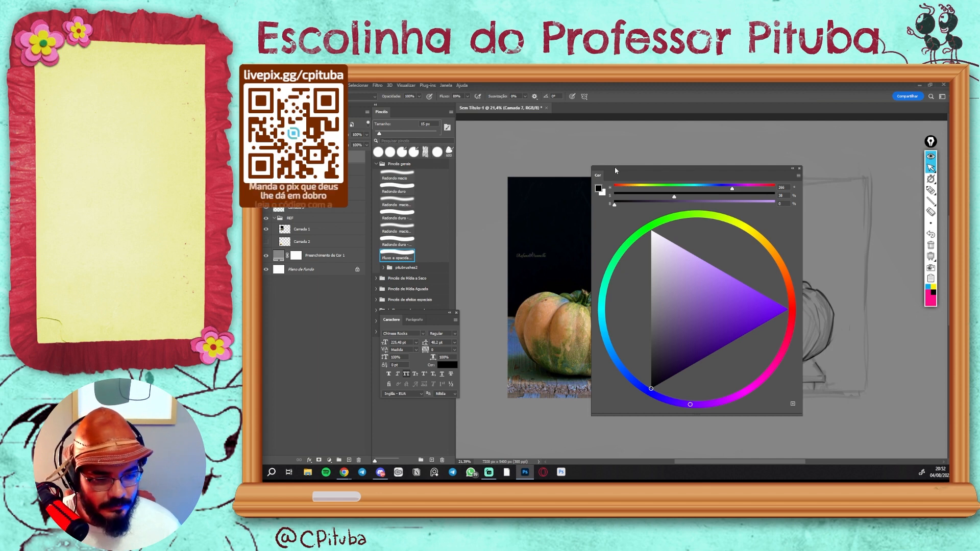
# - Move the floating colour wheel clear of the pumpkin photo and mix a near-black blue-violet with 97% saturation for the background
pyautogui.moveTo(615, 168); pyautogui.dragTo(619, 169)
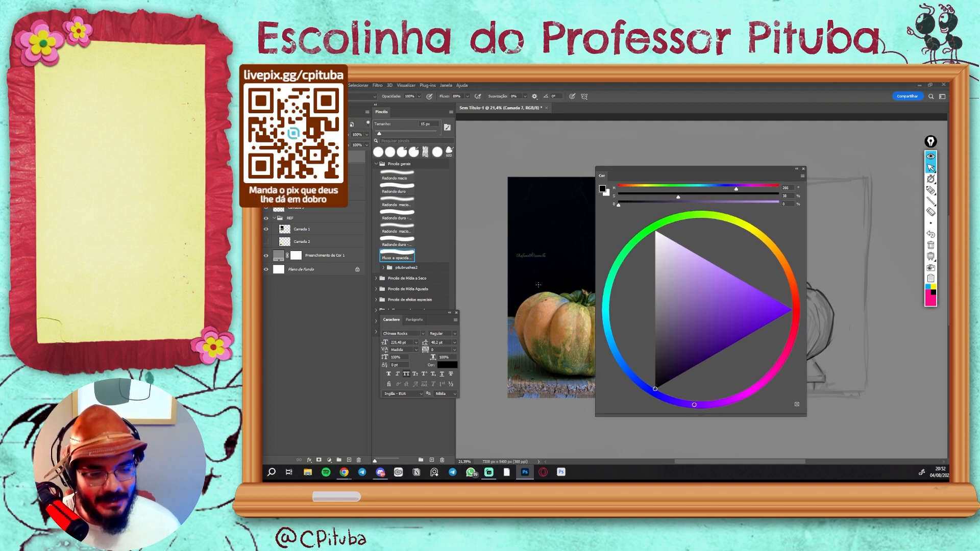
pyautogui.click(616, 197)
pyautogui.moveTo(638, 170); pyautogui.dragTo(706, 168)
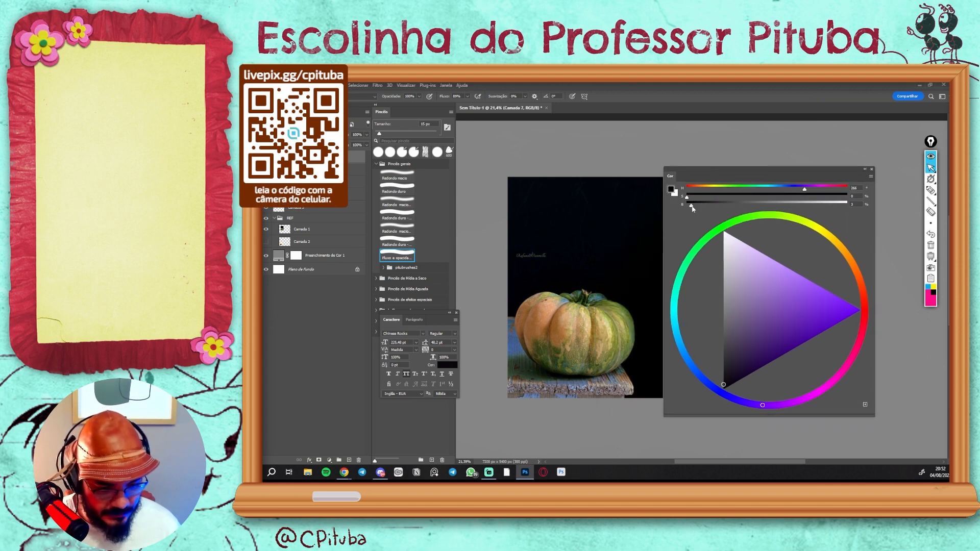
pyautogui.moveTo(692, 209); pyautogui.dragTo(696, 208)
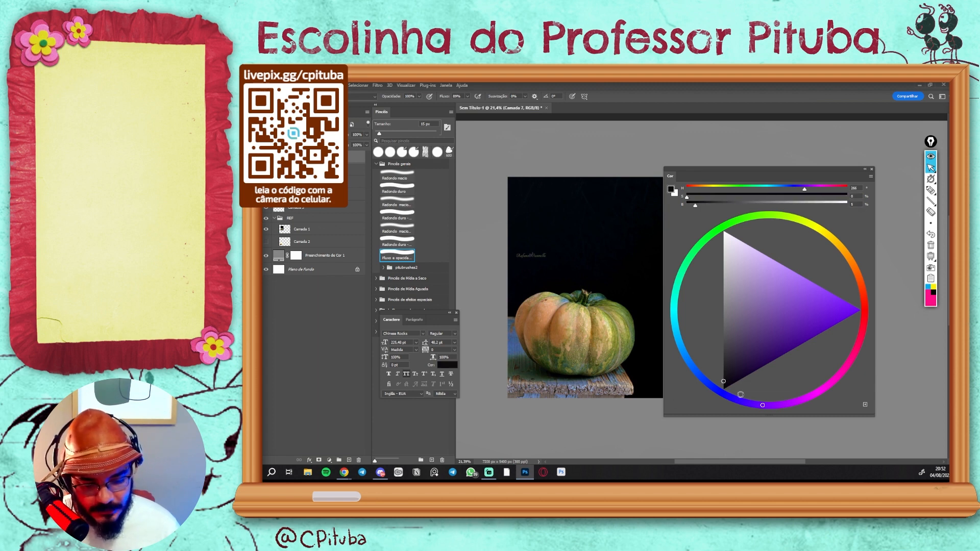
pyautogui.moveTo(725, 383)
pyautogui.mouseDown()
pyautogui.moveTo(715, 397)
pyautogui.moveTo(706, 375)
pyautogui.moveTo(700, 387)
pyautogui.moveTo(822, 331)
pyautogui.moveTo(759, 342)
pyautogui.moveTo(691, 457)
pyautogui.mouseUp()
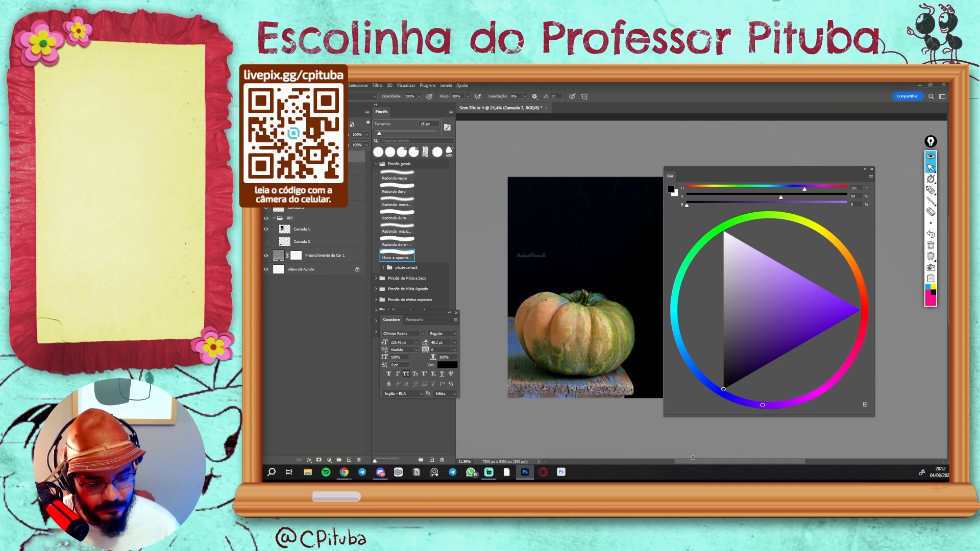
pyautogui.moveTo(734, 379)
pyautogui.mouseDown()
pyautogui.moveTo(826, 327)
pyautogui.moveTo(767, 351)
pyautogui.moveTo(727, 394)
pyautogui.mouseUp()
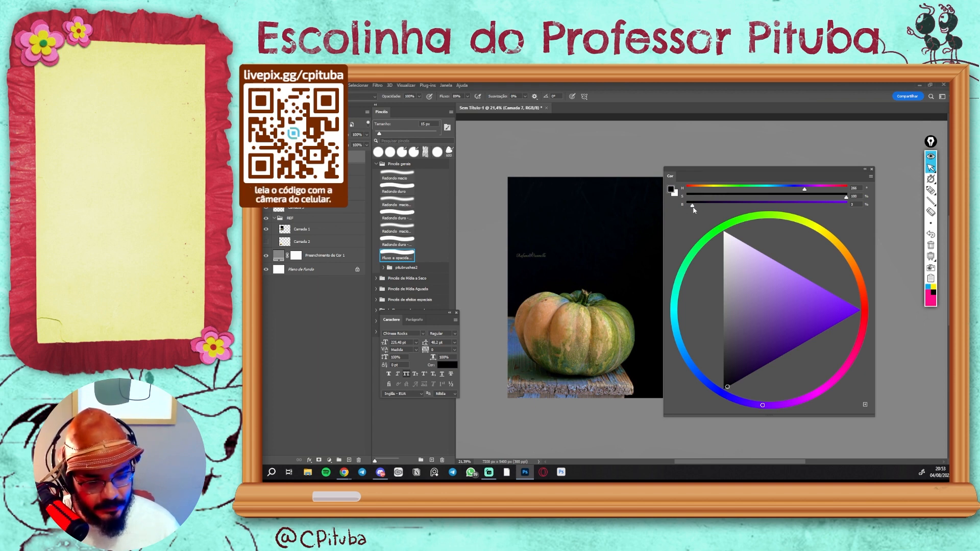
pyautogui.moveTo(836, 199); pyautogui.dragTo(613, 183)
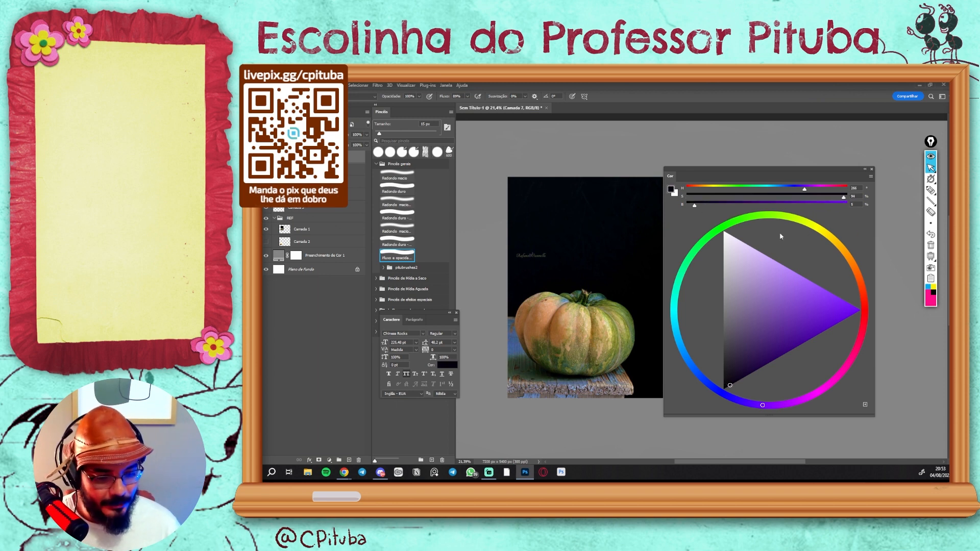
pyautogui.moveTo(691, 225); pyautogui.dragTo(821, 238)
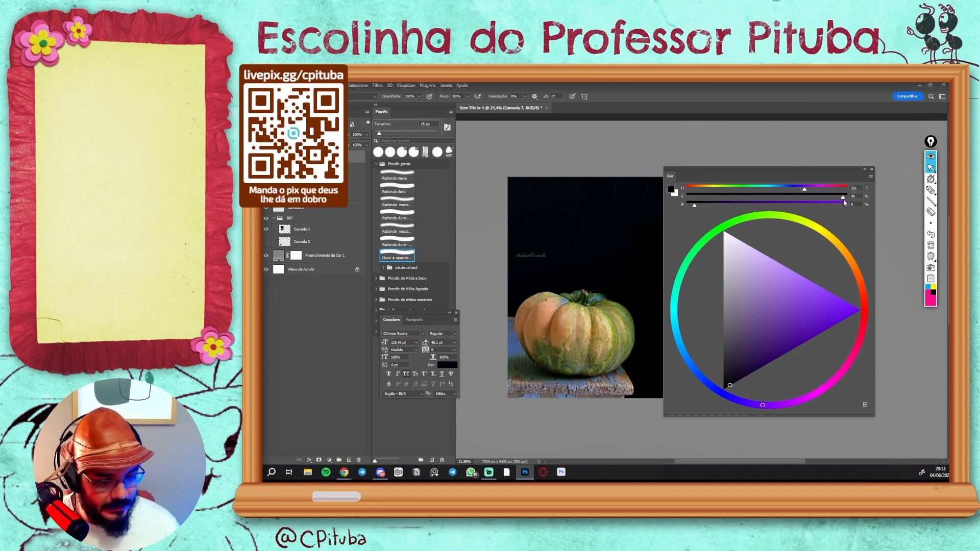
pyautogui.click(800, 190)
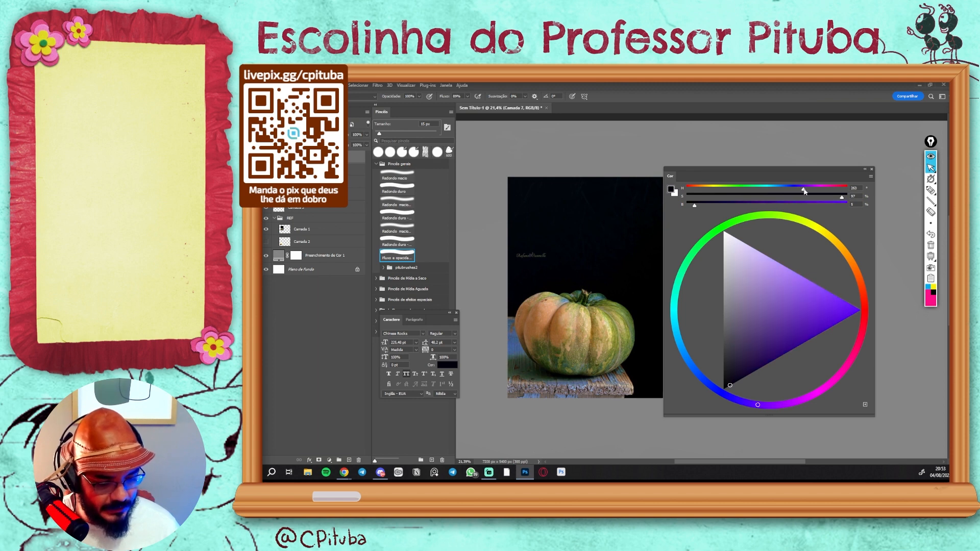
pyautogui.moveTo(804, 191); pyautogui.dragTo(802, 191)
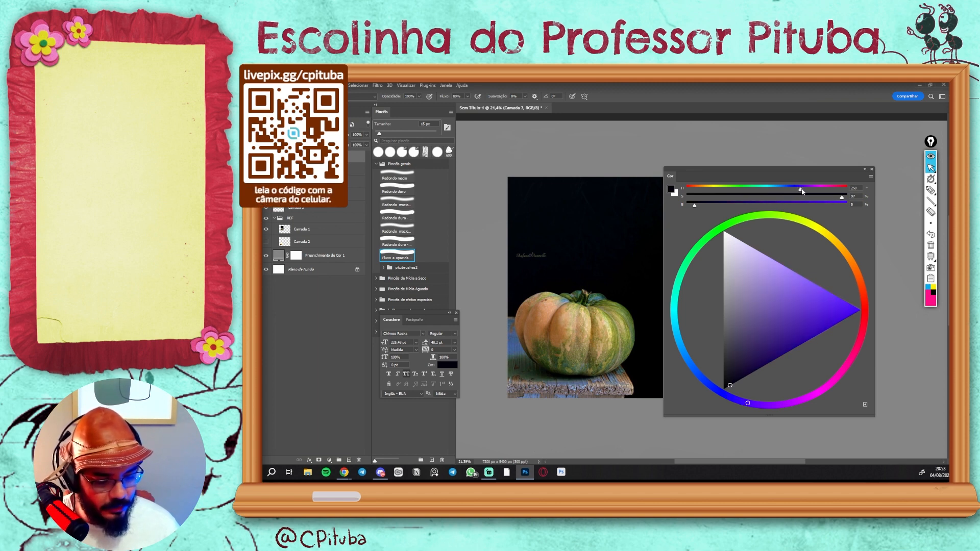
# - Collapse the floating colour panel and dock it expanded beneath the layers list, clearing the canvas
pyautogui.click(864, 170)
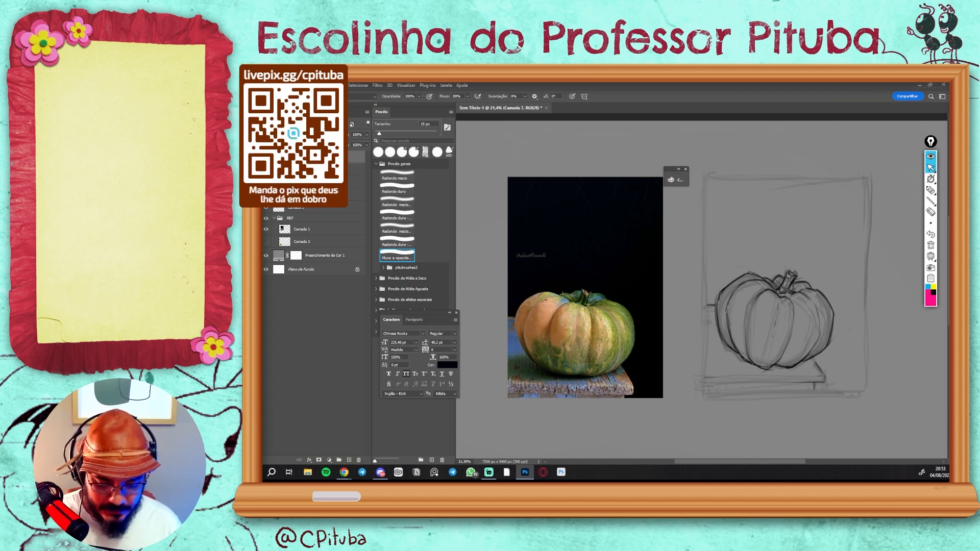
pyautogui.click(676, 180)
pyautogui.moveTo(589, 171); pyautogui.dragTo(345, 459)
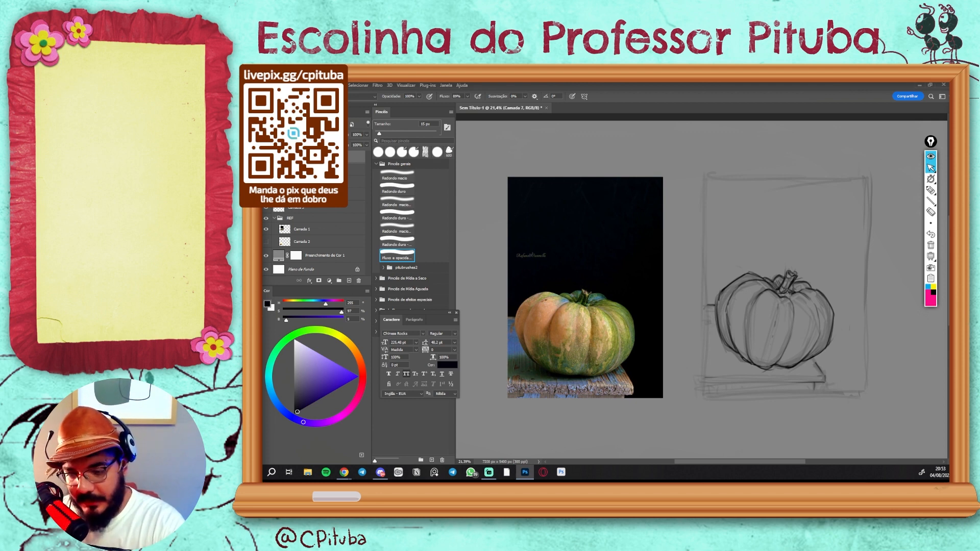
pyautogui.moveTo(278, 112)
pyautogui.mouseDown()
pyautogui.moveTo(435, 209)
pyautogui.moveTo(747, 182)
pyautogui.moveTo(628, 200)
pyautogui.moveTo(278, 121)
pyautogui.moveTo(320, 116)
pyautogui.moveTo(281, 111)
pyautogui.mouseUp()
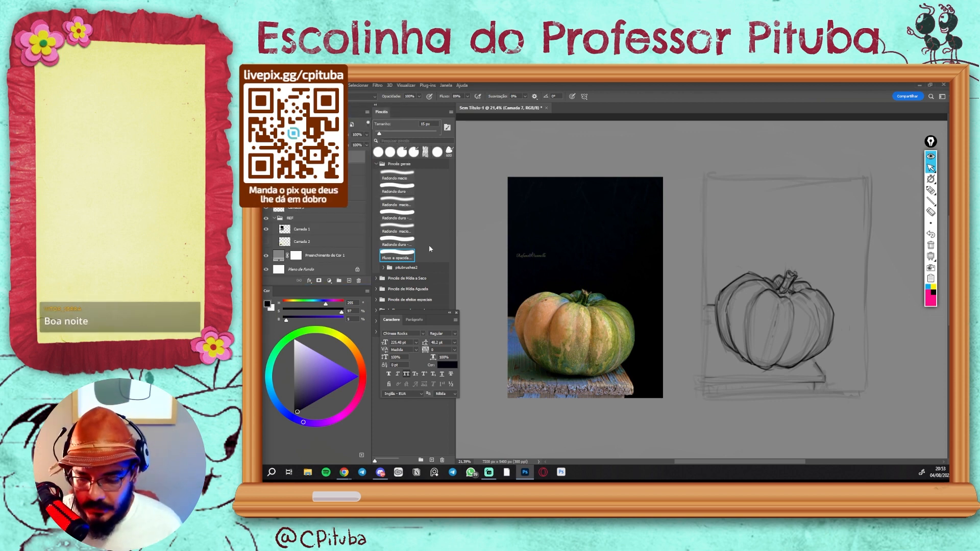
# - Create a new layer for the background paint, make a test stroke above the pumpkin sketch, and undo it
pyautogui.click(349, 281)
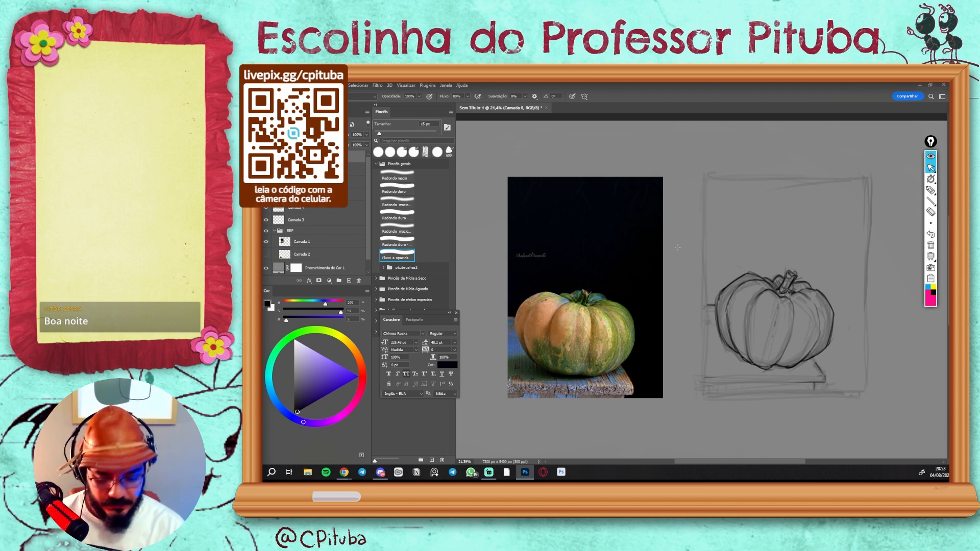
pyautogui.moveTo(751, 192); pyautogui.dragTo(749, 275)
pyautogui.hotkey('ctrl', 'z')
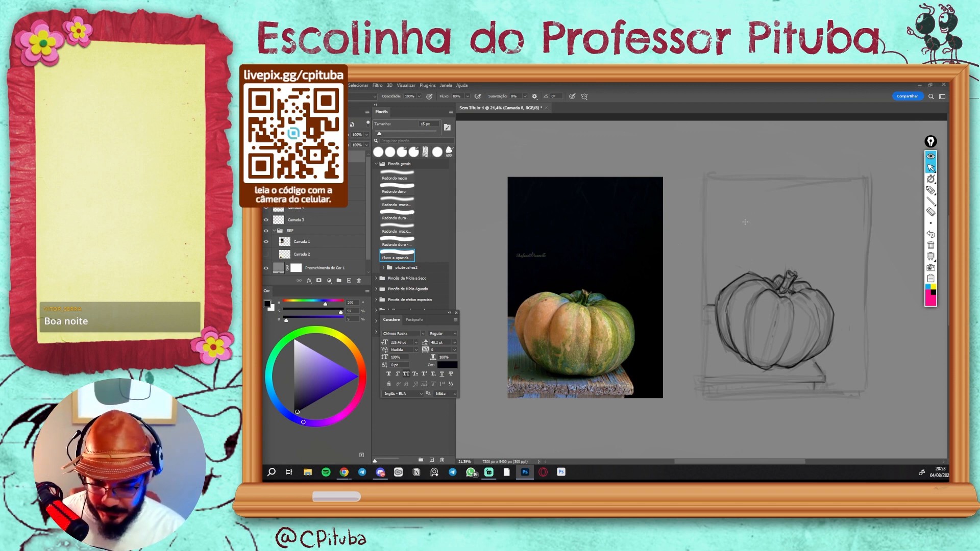
# - Enlarge the brush to 200 px and block in the near-black background above and to the right of the sketched pumpkin
pyautogui.press(']')
pyautogui.press(']')
pyautogui.press(']')
pyautogui.press(']')
pyautogui.press(']')
pyautogui.press(']')
pyautogui.press(']')
pyautogui.press(']')
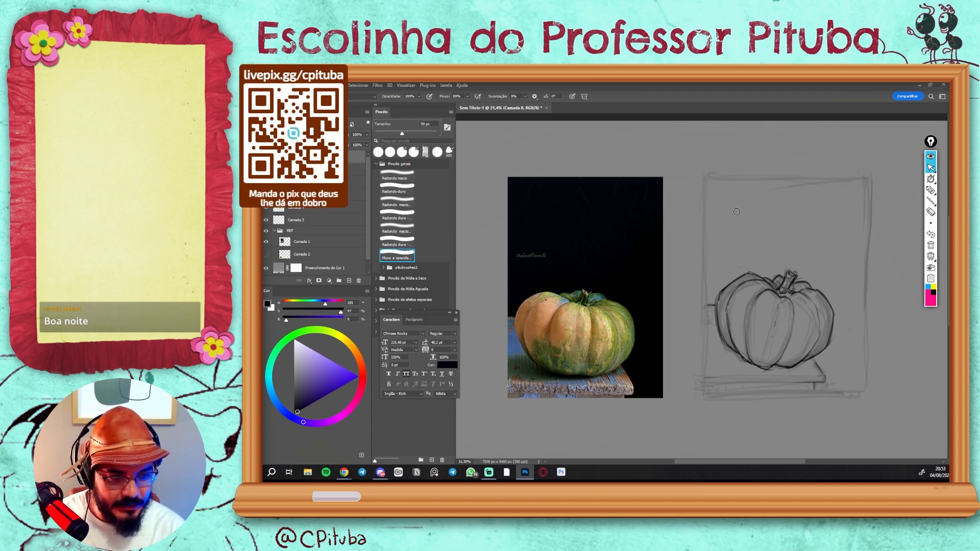
pyautogui.moveTo(708, 286)
pyautogui.mouseDown()
pyautogui.moveTo(719, 257)
pyautogui.moveTo(737, 249)
pyautogui.moveTo(746, 252)
pyautogui.moveTo(715, 284)
pyautogui.moveTo(741, 281)
pyautogui.mouseUp()
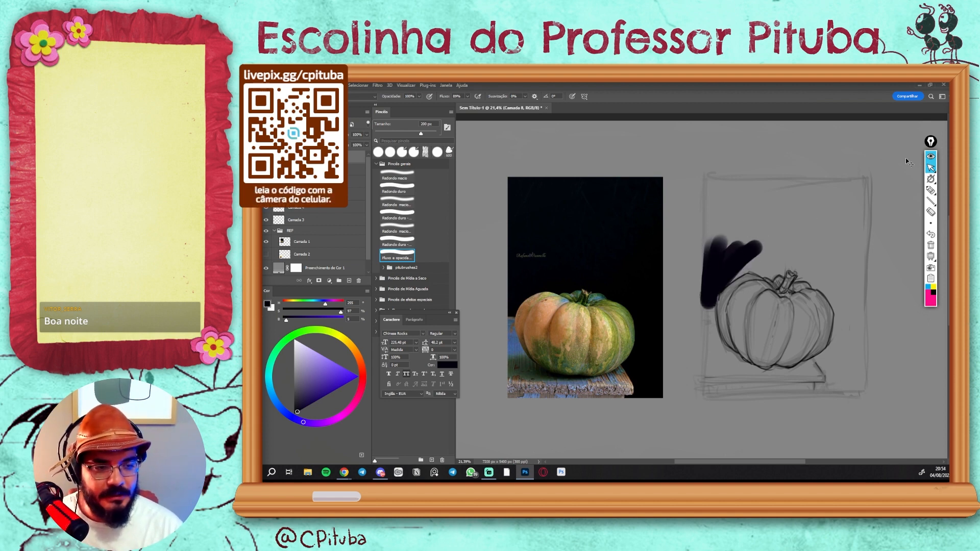
pyautogui.hotkey('ctrl', 'z')
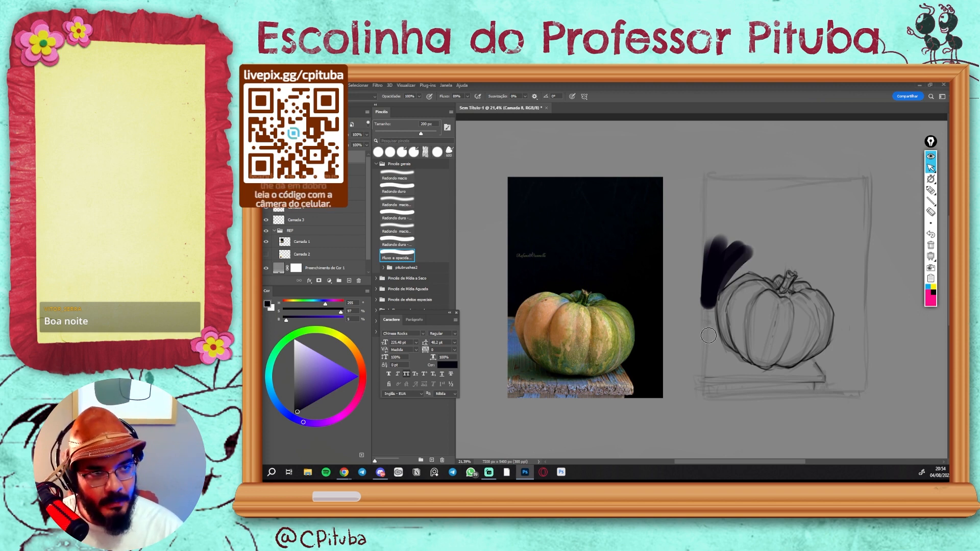
pyautogui.moveTo(713, 187)
pyautogui.mouseDown()
pyautogui.moveTo(716, 289)
pyautogui.moveTo(716, 185)
pyautogui.moveTo(738, 279)
pyautogui.moveTo(751, 256)
pyautogui.moveTo(756, 180)
pyautogui.moveTo(752, 259)
pyautogui.moveTo(760, 256)
pyautogui.moveTo(765, 277)
pyautogui.moveTo(789, 281)
pyautogui.moveTo(809, 204)
pyautogui.moveTo(810, 212)
pyautogui.moveTo(809, 279)
pyautogui.moveTo(800, 199)
pyautogui.moveTo(764, 187)
pyautogui.moveTo(820, 199)
pyautogui.moveTo(810, 245)
pyautogui.moveTo(823, 195)
pyautogui.moveTo(817, 300)
pyautogui.moveTo(838, 188)
pyautogui.moveTo(835, 265)
pyautogui.moveTo(848, 195)
pyautogui.moveTo(846, 246)
pyautogui.moveTo(861, 191)
pyautogui.moveTo(860, 300)
pyautogui.moveTo(716, 194)
pyautogui.moveTo(720, 263)
pyautogui.moveTo(712, 266)
pyautogui.moveTo(730, 239)
pyautogui.moveTo(744, 272)
pyautogui.moveTo(760, 271)
pyautogui.moveTo(757, 236)
pyautogui.moveTo(757, 263)
pyautogui.moveTo(719, 204)
pyautogui.mouseUp()
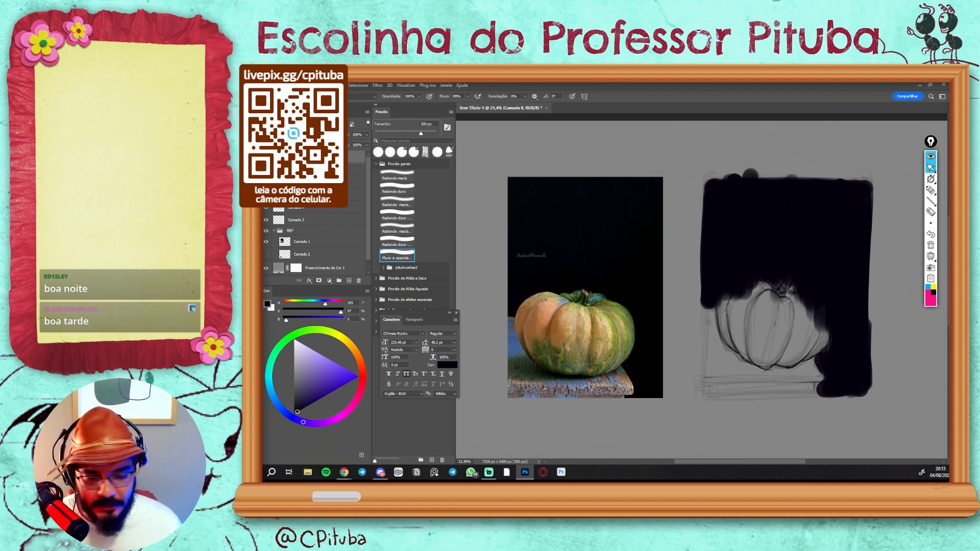
# - Toggle the dark background layer's visibility to compare the painted area with the sketch beneath
pyautogui.click(266, 157)
pyautogui.click(266, 157)
pyautogui.click(265, 157)
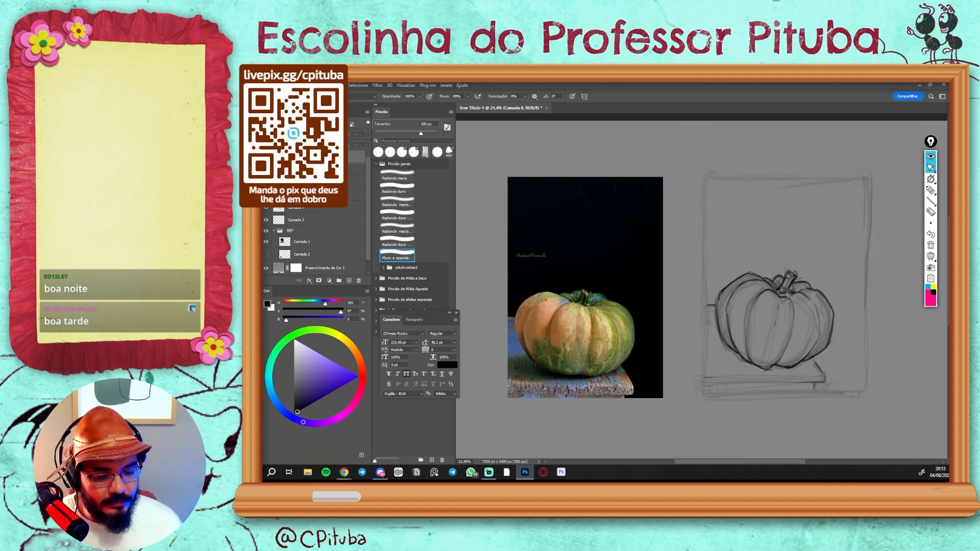
pyautogui.click(266, 156)
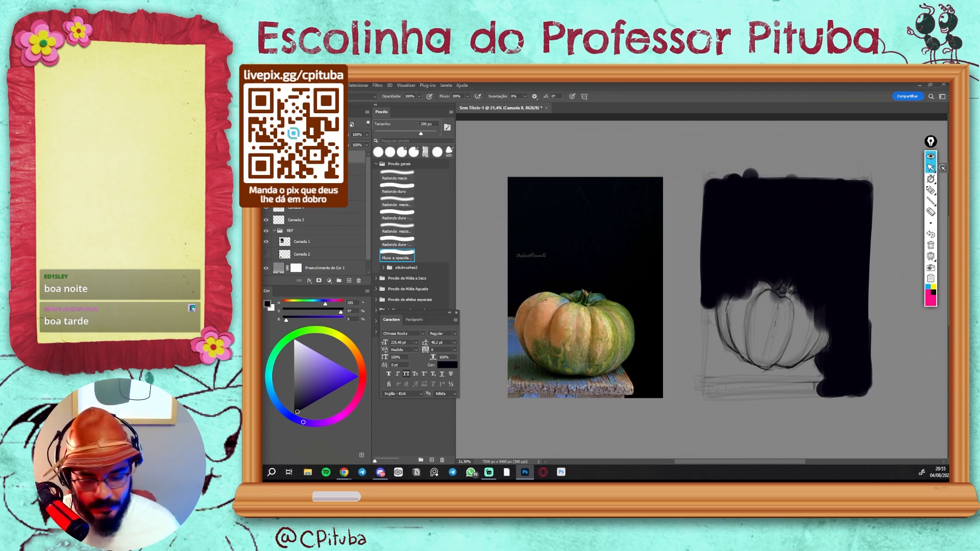
pyautogui.click(266, 157)
pyautogui.click(266, 157)
# - Delete the dark paint around the pumpkin with a rectangular selection covering the lower part of the frame
pyautogui.press('m')
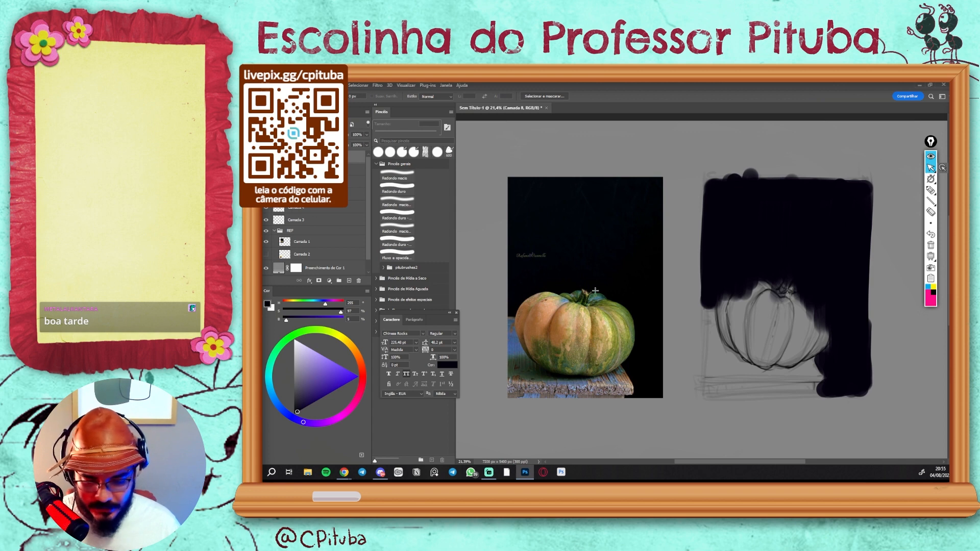
pyautogui.moveTo(674, 254); pyautogui.dragTo(910, 428)
pyautogui.press('Delete')
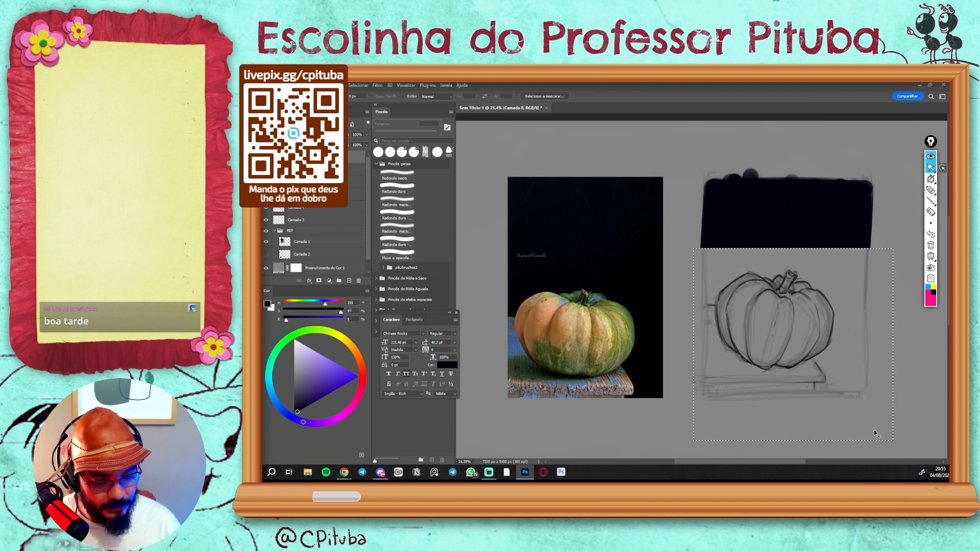
# - Paint a dark strip down the frame's left edge and start following the pumpkin's upper-left contour with a smaller brush
pyautogui.press('b')
pyautogui.moveTo(707, 238); pyautogui.dragTo(708, 296)
pyautogui.moveTo(709, 233)
pyautogui.mouseDown()
pyautogui.moveTo(707, 302)
pyautogui.moveTo(715, 228)
pyautogui.moveTo(712, 271)
pyautogui.mouseUp()
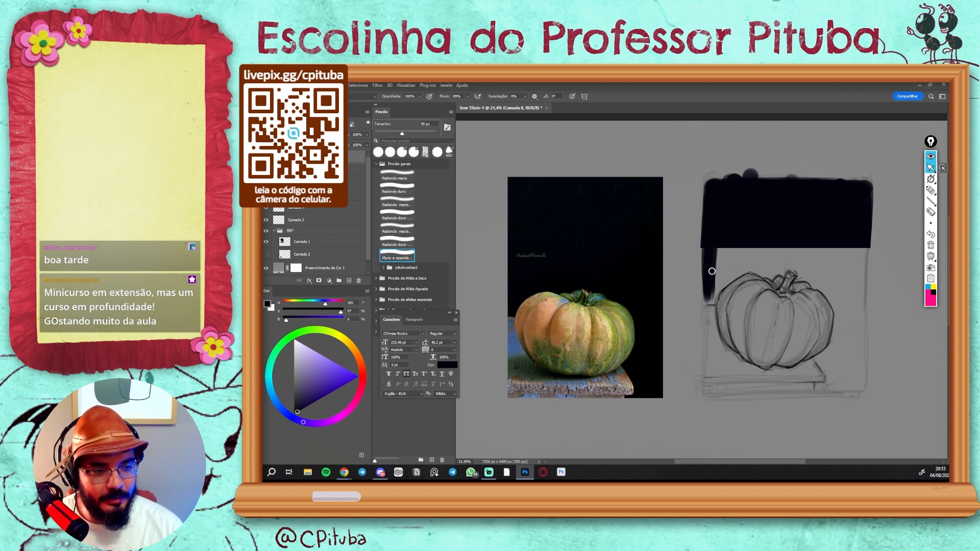
pyautogui.moveTo(716, 225); pyautogui.dragTo(712, 301)
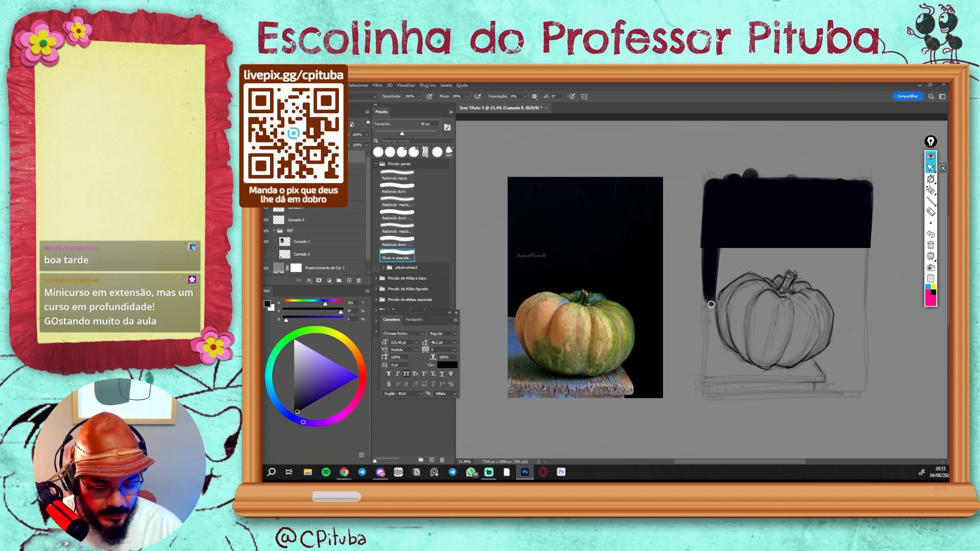
pyautogui.moveTo(739, 270); pyautogui.dragTo(727, 281)
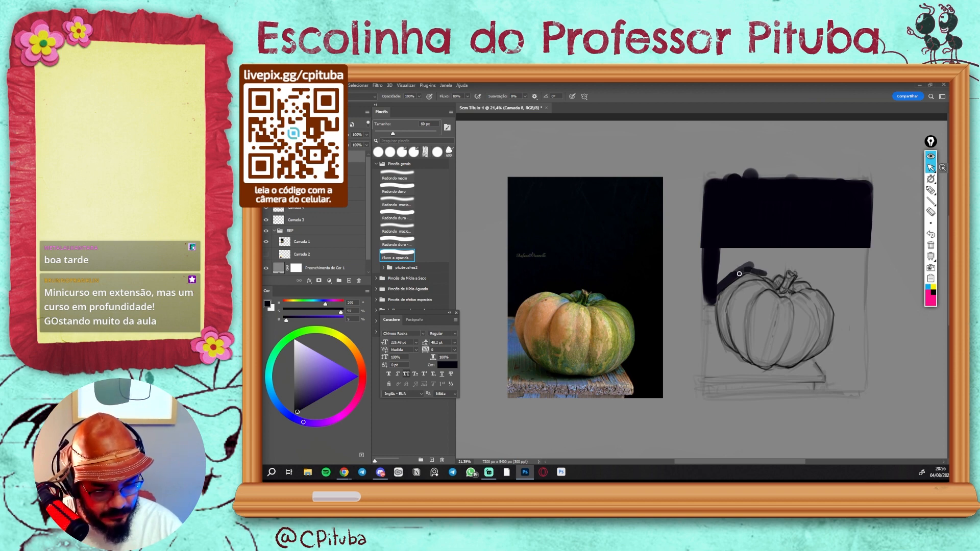
# - Paint dark strokes with a 40 px brush along the pumpkin's top contour, around the stem, and down its right shoulder
pyautogui.moveTo(749, 271)
pyautogui.mouseDown()
pyautogui.moveTo(795, 274)
pyautogui.moveTo(815, 262)
pyautogui.mouseUp()
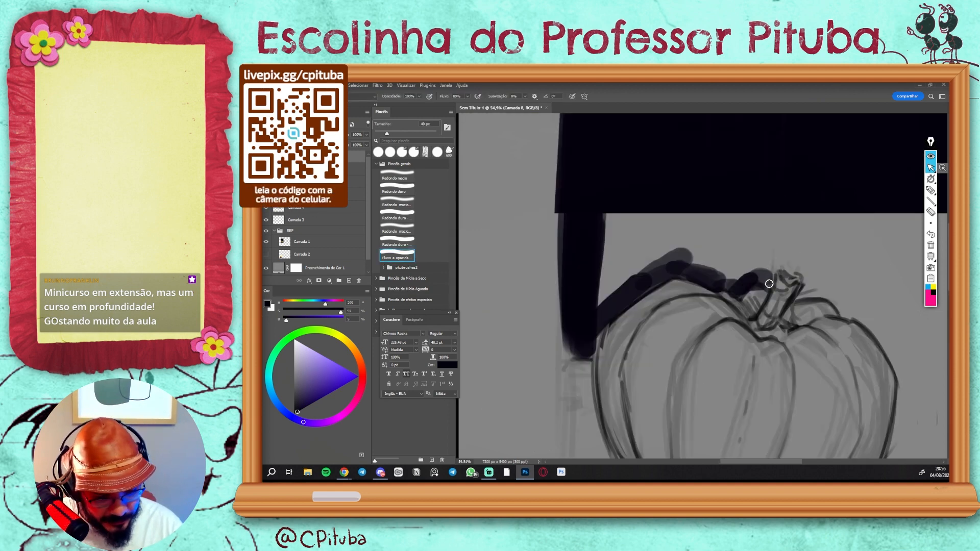
pyautogui.moveTo(769, 284)
pyautogui.mouseDown()
pyautogui.moveTo(781, 263)
pyautogui.moveTo(748, 280)
pyautogui.moveTo(778, 283)
pyautogui.moveTo(800, 248)
pyautogui.moveTo(831, 252)
pyautogui.moveTo(840, 271)
pyautogui.moveTo(868, 284)
pyautogui.moveTo(896, 342)
pyautogui.mouseUp()
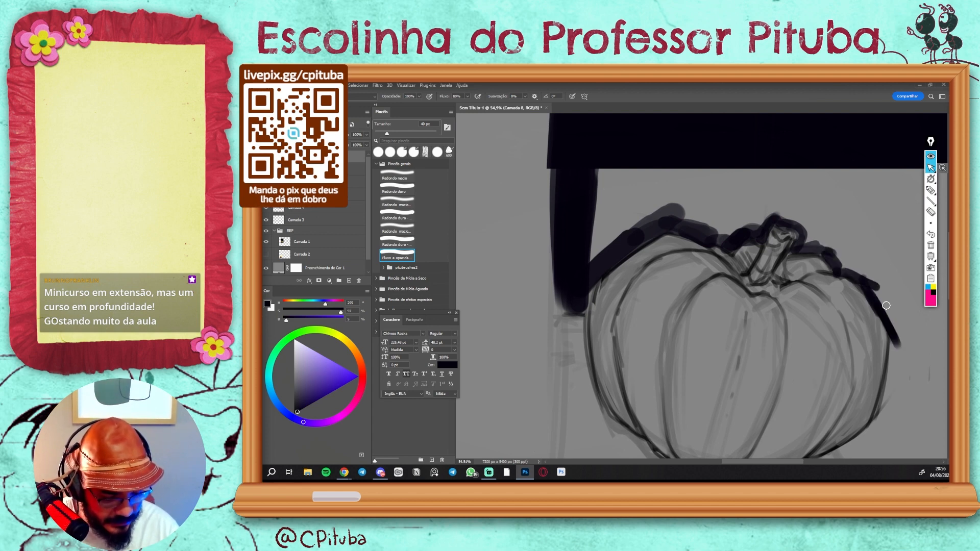
pyautogui.moveTo(886, 305); pyautogui.dragTo(897, 334)
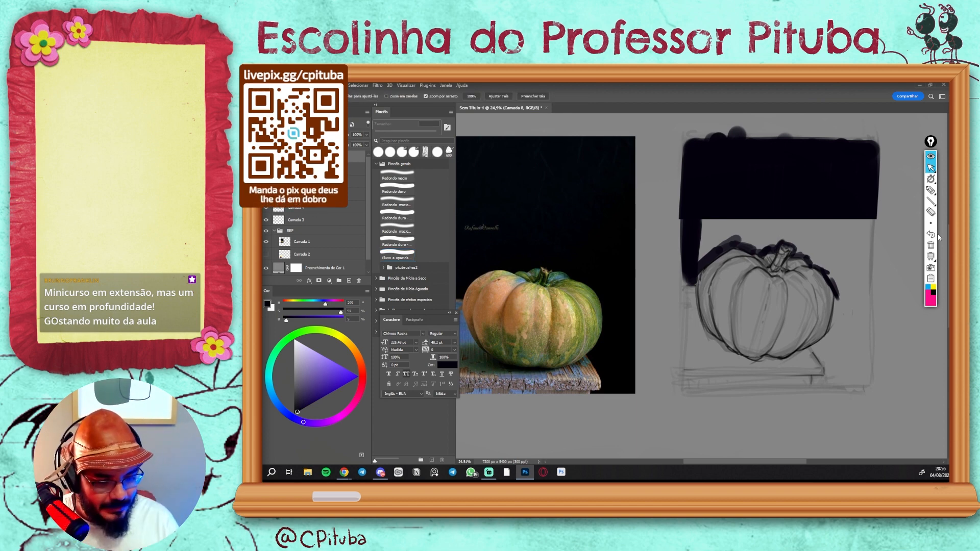
pyautogui.moveTo(832, 284); pyautogui.dragTo(857, 273)
pyautogui.moveTo(571, 229)
pyautogui.mouseDown()
pyautogui.moveTo(632, 185)
pyautogui.moveTo(620, 190)
pyautogui.mouseUp()
pyautogui.moveTo(581, 217); pyautogui.dragTo(615, 214)
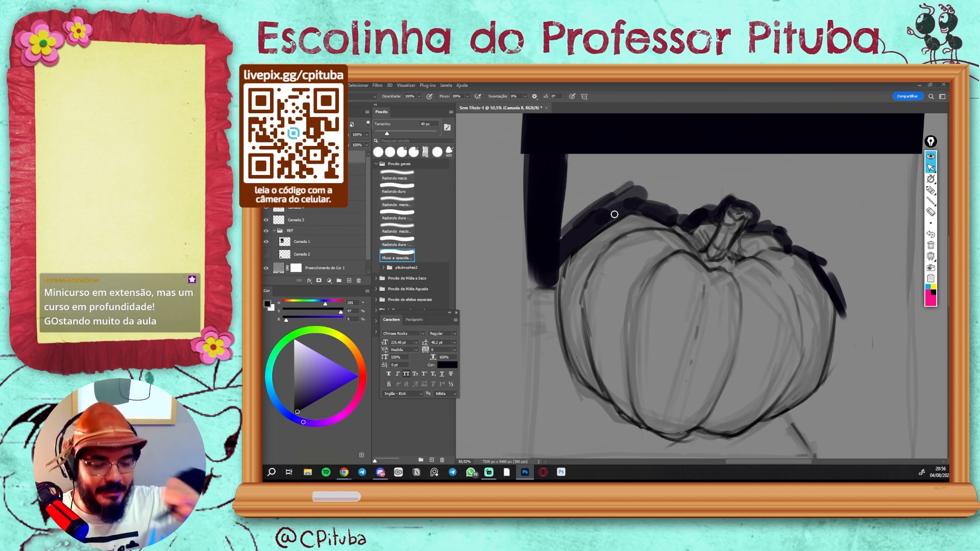
pyautogui.moveTo(765, 223); pyautogui.dragTo(839, 293)
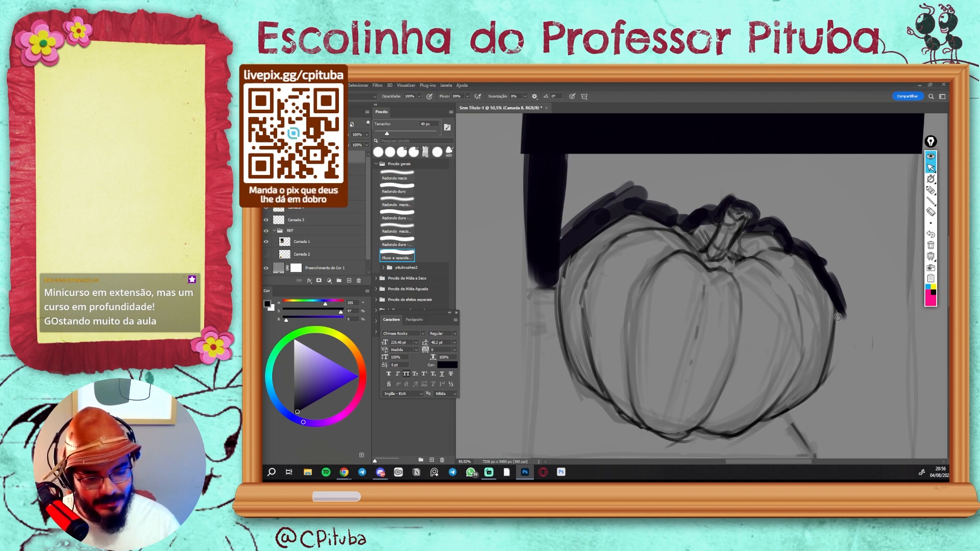
# - Sample the dark grey of the pumpkin's outline and draw a small circle in the empty area right of the frame
pyautogui.moveTo(831, 338); pyautogui.dragTo(733, 311)
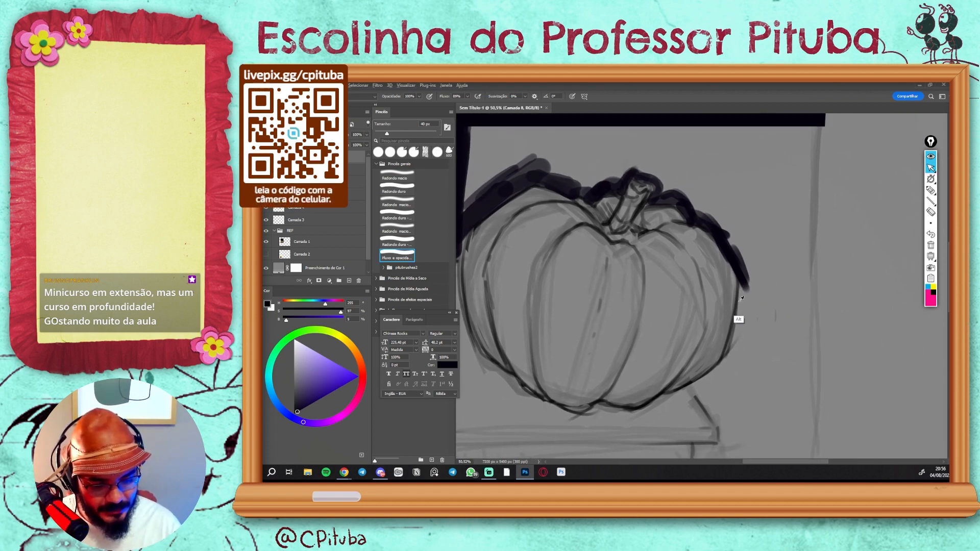
pyautogui.keyDown('alt'); pyautogui.click(734, 323); pyautogui.keyUp('alt')
pyautogui.press('[')
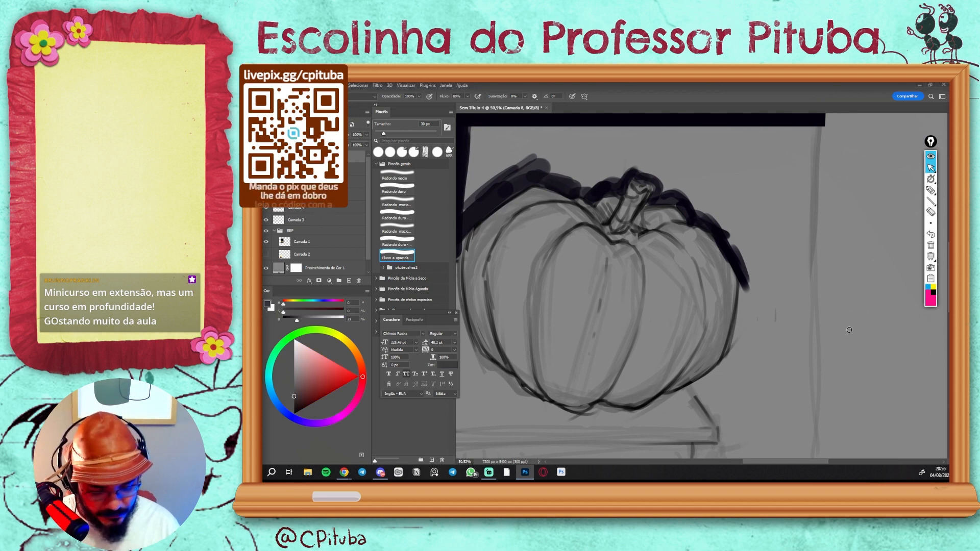
pyautogui.press('[')
pyautogui.press('[')
pyautogui.moveTo(845, 337)
pyautogui.mouseDown()
pyautogui.moveTo(861, 287)
pyautogui.moveTo(838, 331)
pyautogui.mouseUp()
# - Sample the dark violet background colour and paint diagonal strokes across the demonstration circle with a 40 px brush
pyautogui.keyDown('alt'); pyautogui.click(746, 261); pyautogui.keyUp('alt')
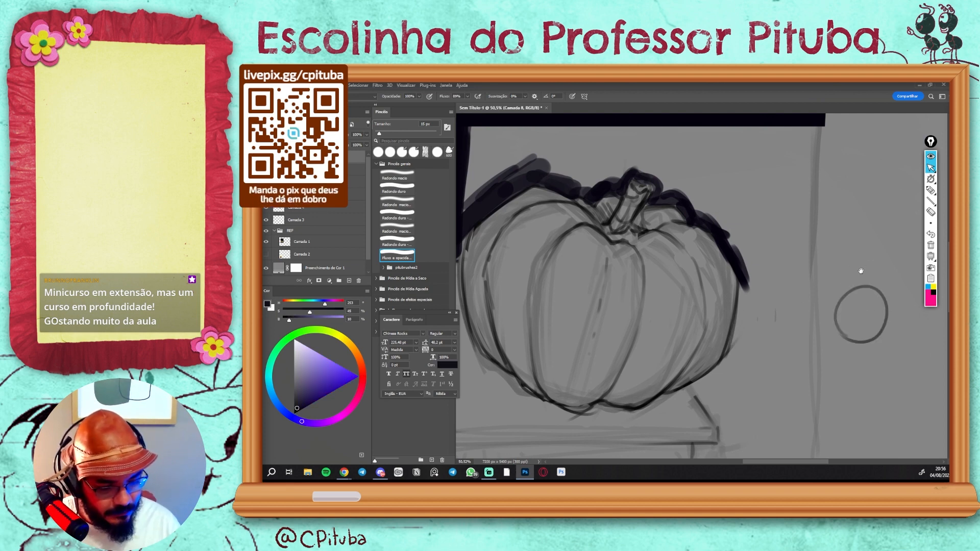
pyautogui.moveTo(860, 267); pyautogui.dragTo(773, 262)
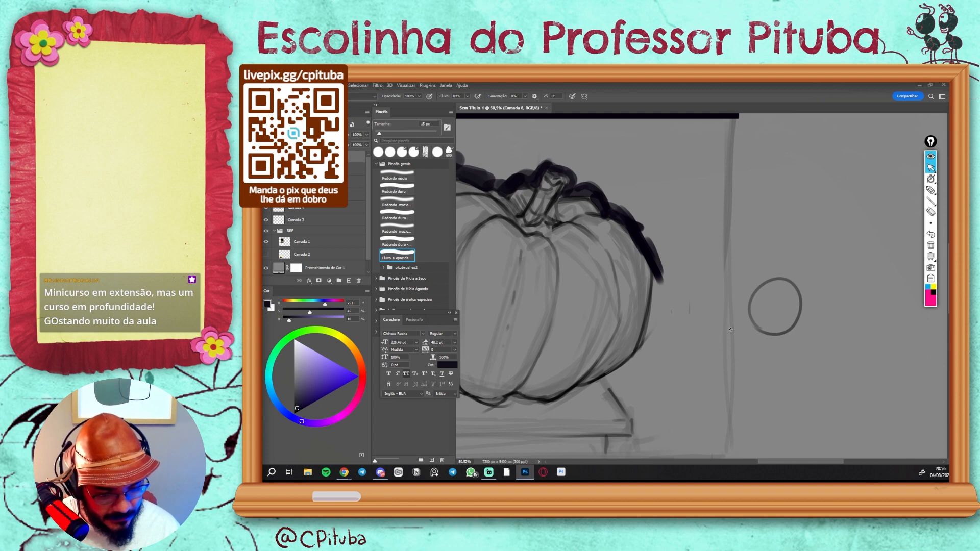
pyautogui.press(']')
pyautogui.press(']')
pyautogui.press(']')
pyautogui.moveTo(717, 345)
pyautogui.mouseDown()
pyautogui.moveTo(753, 320)
pyautogui.moveTo(718, 336)
pyautogui.moveTo(807, 274)
pyautogui.mouseUp()
pyautogui.moveTo(711, 327)
pyautogui.mouseDown()
pyautogui.moveTo(814, 262)
pyautogui.moveTo(808, 270)
pyautogui.mouseUp()
pyautogui.moveTo(727, 312); pyautogui.dragTo(810, 266)
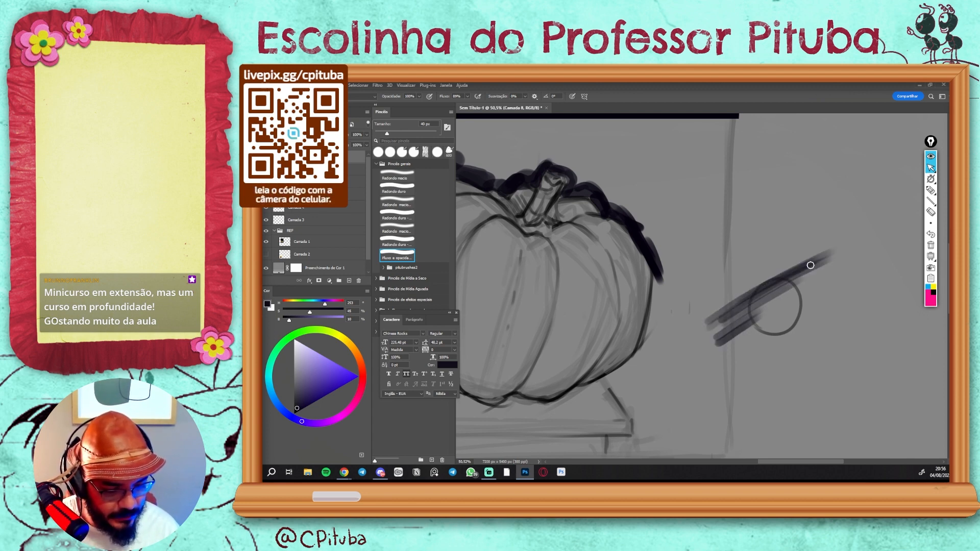
# - Paint more diagonal dark strokes across the demonstration circle, cover its inside with the sampled grey, and add a dark stroke along its upper edge
pyautogui.moveTo(781, 296)
pyautogui.mouseDown()
pyautogui.moveTo(851, 262)
pyautogui.moveTo(852, 273)
pyautogui.mouseUp()
pyautogui.moveTo(795, 305); pyautogui.dragTo(847, 283)
pyautogui.keyDown('alt'); pyautogui.click(784, 321); pyautogui.keyUp('alt')
pyautogui.moveTo(757, 316); pyautogui.dragTo(775, 283)
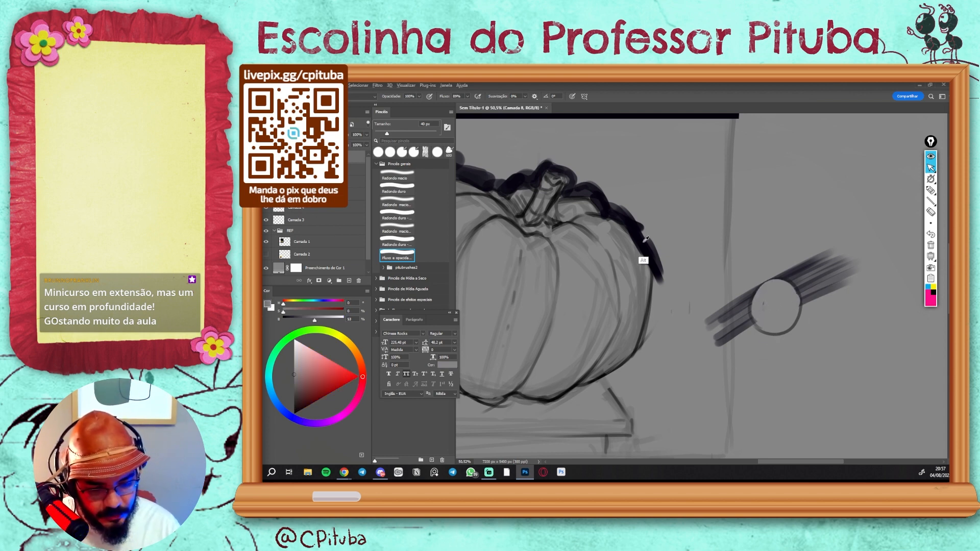
pyautogui.keyDown('alt'); pyautogui.click(644, 261); pyautogui.keyUp('alt')
pyautogui.moveTo(712, 307); pyautogui.dragTo(821, 246)
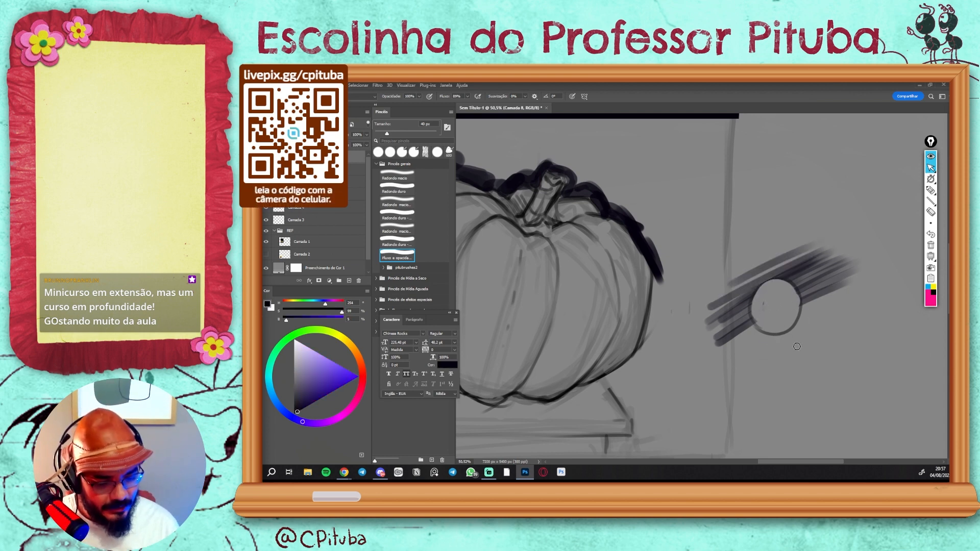
# - Sample the dark violet again and outline a second small circle below the first one with a much thinner brush
pyautogui.keyDown('alt'); pyautogui.click(653, 270); pyautogui.keyUp('alt')
pyautogui.press('[')
pyautogui.press('[')
pyautogui.press('[')
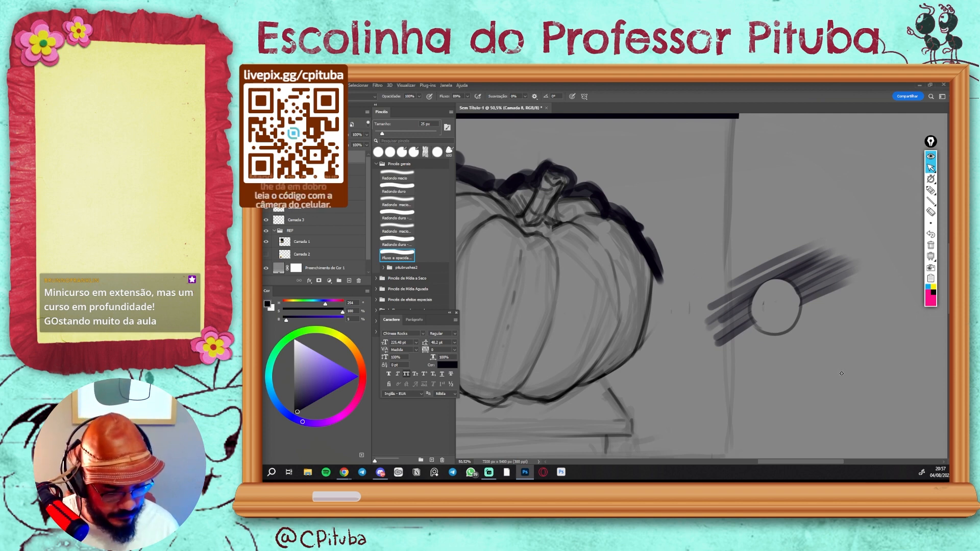
pyautogui.press('[')
pyautogui.press('[')
pyautogui.press('[')
pyautogui.press('[')
pyautogui.moveTo(839, 386)
pyautogui.mouseDown()
pyautogui.moveTo(823, 354)
pyautogui.moveTo(885, 357)
pyautogui.moveTo(857, 378)
pyautogui.mouseUp()
pyautogui.hotkey('ctrl', 'z')
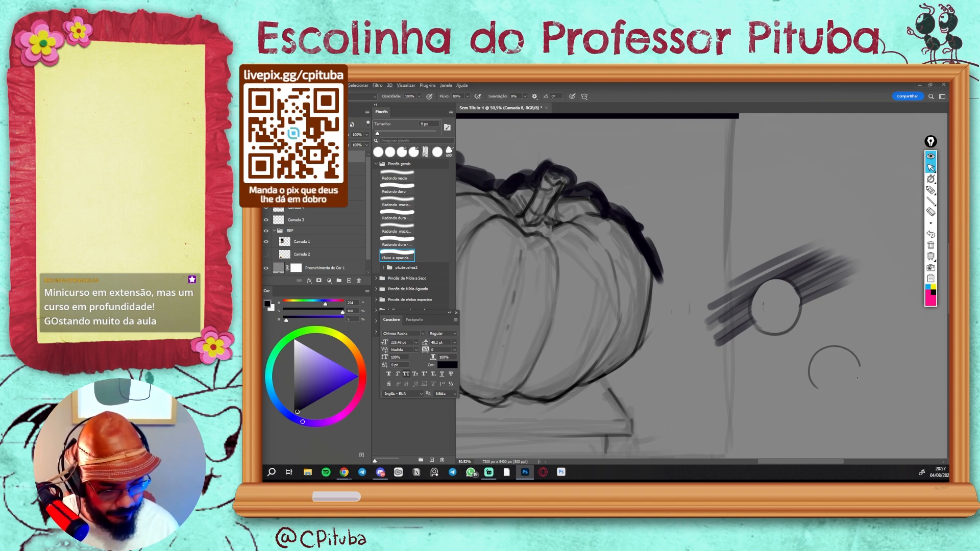
# - Paint dark strokes that follow the second circle's upper contour and add a curved arrow pointing at it
pyautogui.moveTo(760, 407)
pyautogui.mouseDown()
pyautogui.moveTo(807, 378)
pyautogui.moveTo(810, 353)
pyautogui.moveTo(851, 344)
pyautogui.mouseUp()
pyautogui.moveTo(861, 356)
pyautogui.mouseDown()
pyautogui.moveTo(889, 341)
pyautogui.moveTo(880, 324)
pyautogui.mouseUp()
pyautogui.moveTo(832, 341)
pyautogui.mouseDown()
pyautogui.moveTo(809, 348)
pyautogui.moveTo(867, 321)
pyautogui.mouseUp()
pyautogui.moveTo(791, 360)
pyautogui.mouseDown()
pyautogui.moveTo(855, 322)
pyautogui.moveTo(772, 375)
pyautogui.moveTo(835, 329)
pyautogui.mouseUp()
pyautogui.moveTo(896, 263)
pyautogui.mouseDown()
pyautogui.moveTo(876, 307)
pyautogui.moveTo(891, 306)
pyautogui.mouseUp()
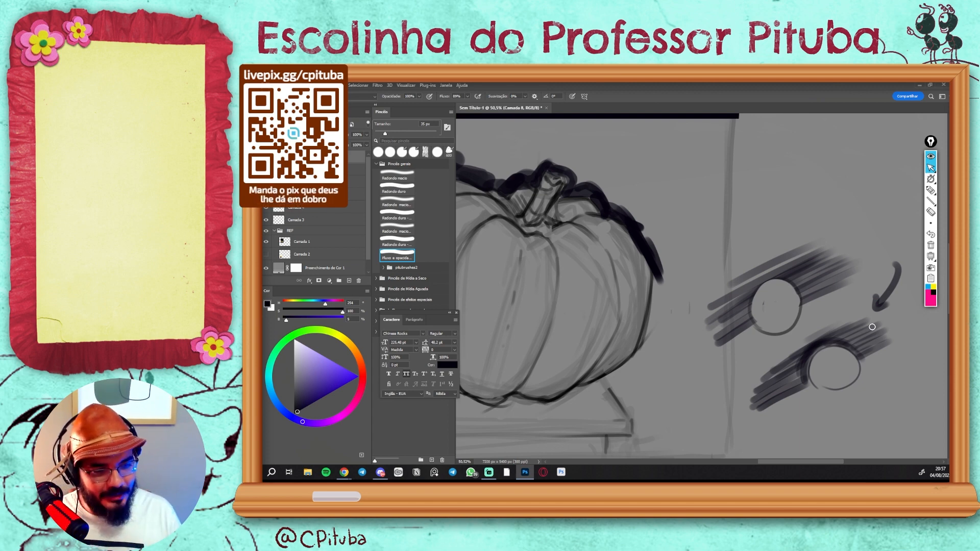
# - Undo the arrow, the second circle, and the latest strokes around the first demonstration circle
pyautogui.hotkey('ctrl', 'z')
pyautogui.hotkey('ctrl', 'z')
pyautogui.hotkey('ctrl', 'z')
pyautogui.hotkey('ctrl', 'z')
pyautogui.hotkey('ctrl', 'z')
pyautogui.hotkey('ctrl', 'z')
pyautogui.hotkey('ctrl', 'z')
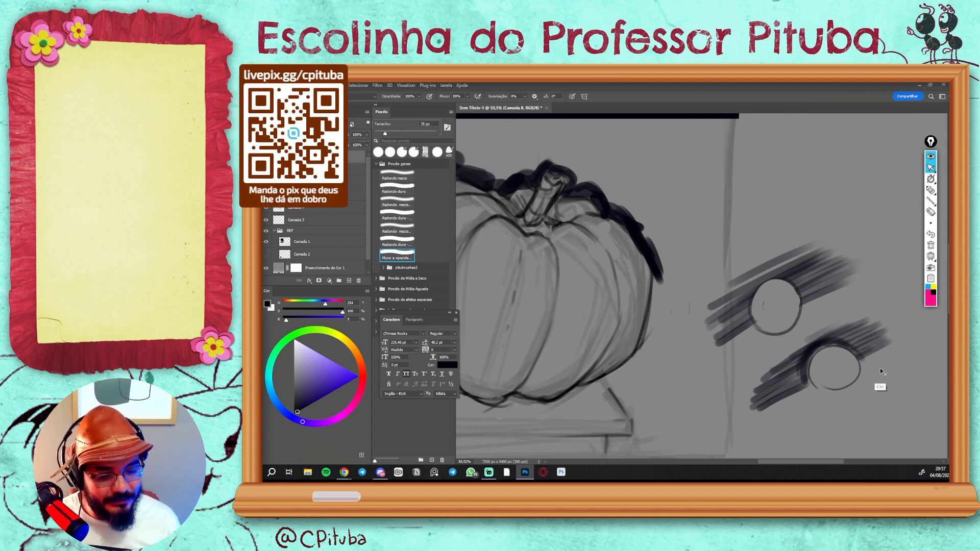
pyautogui.hotkey('ctrl', 'z')
pyautogui.hotkey('ctrl', 'z')
pyautogui.hotkey('ctrl', 'z')
pyautogui.hotkey('ctrl', 'z')
pyautogui.hotkey('ctrl', 'z')
pyautogui.hotkey('ctrl', 'z')
pyautogui.hotkey('ctrl', 'z')
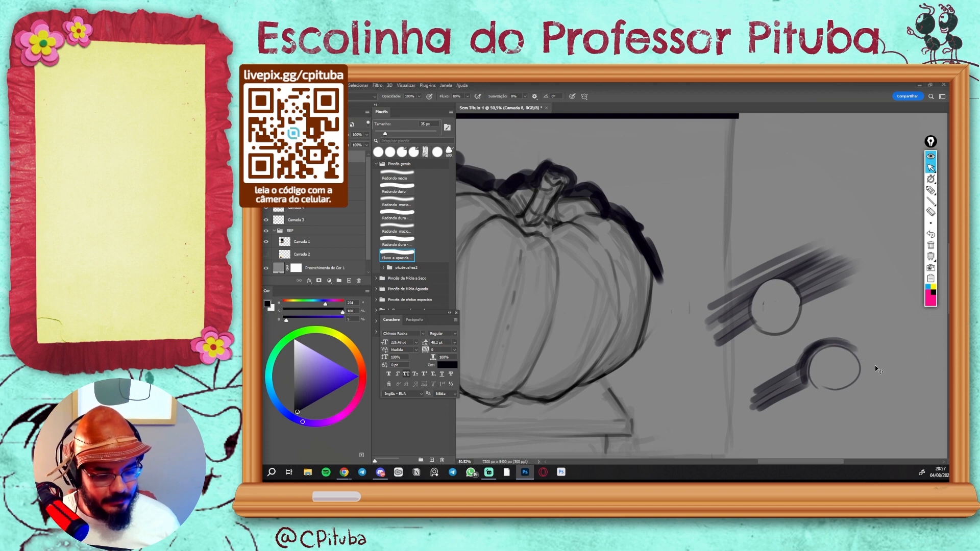
pyautogui.hotkey('ctrl', 'z')
pyautogui.hotkey('ctrl', 'z')
pyautogui.hotkey('ctrl', 'z')
pyautogui.hotkey('ctrl', 'z')
pyautogui.hotkey('ctrl', 'z')
pyautogui.hotkey('ctrl', 'z')
pyautogui.hotkey('ctrl', 'z')
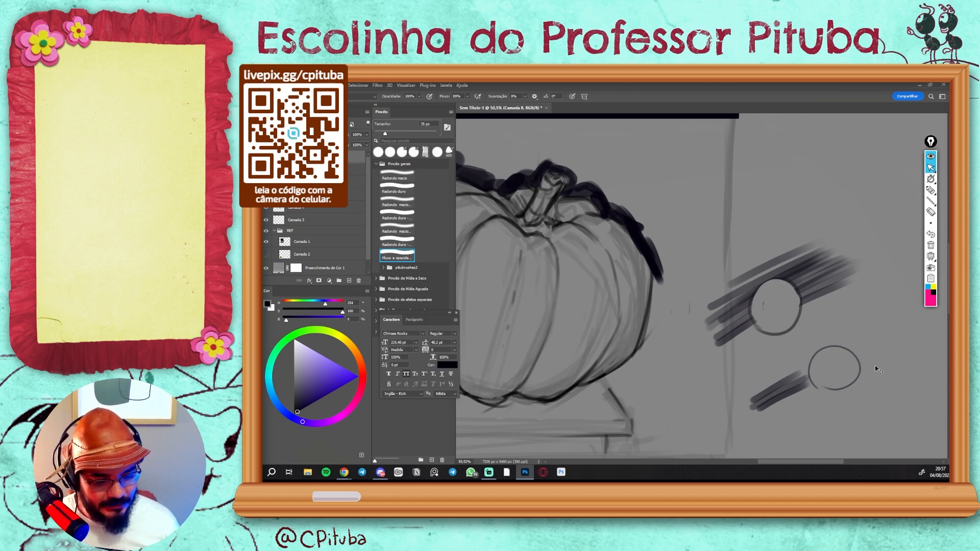
pyautogui.hotkey('ctrl', 'z')
pyautogui.hotkey('ctrl', 'z')
pyautogui.hotkey('ctrl', 'z')
pyautogui.hotkey('ctrl', 'z')
pyautogui.hotkey('ctrl', 'z')
pyautogui.hotkey('ctrl', 'z')
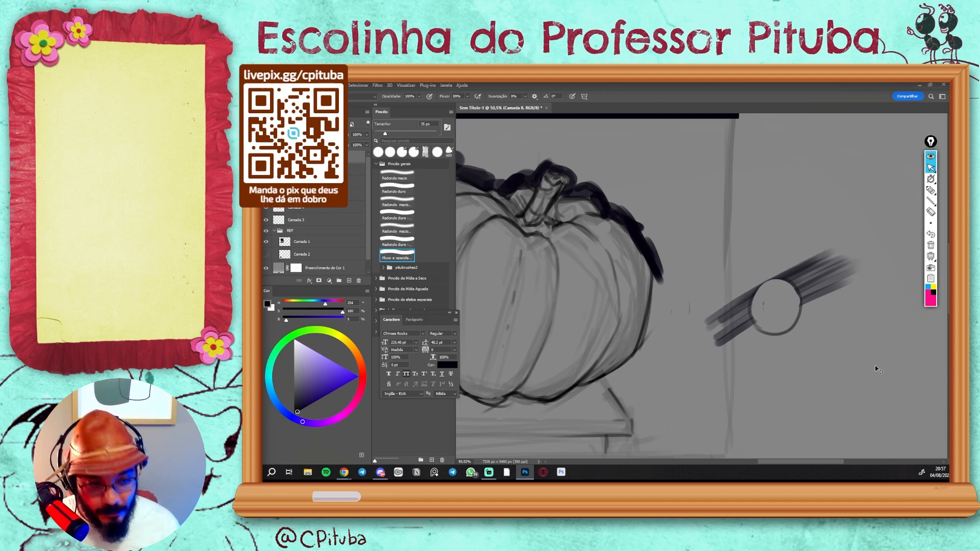
pyautogui.hotkey('ctrl', 'z')
pyautogui.hotkey('ctrl', 'z')
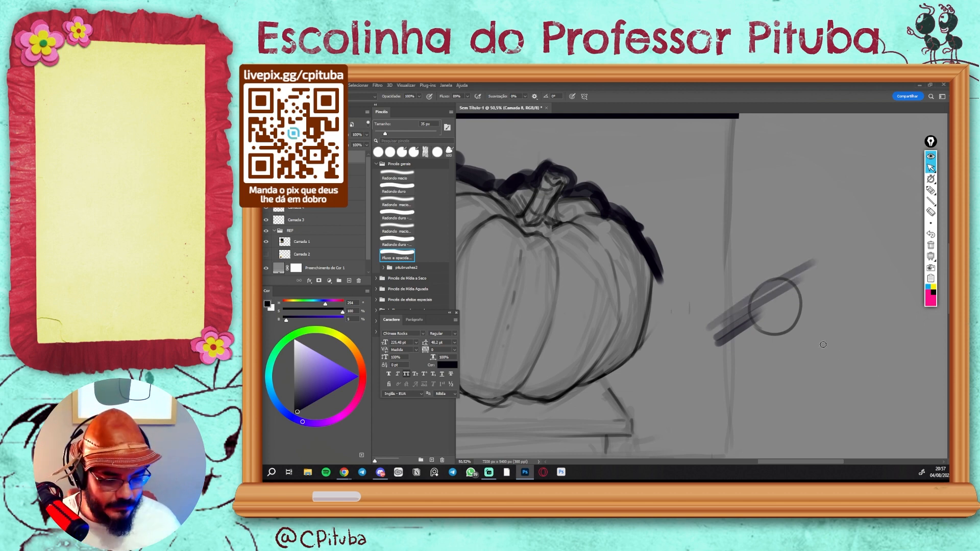
# - Select the remaining demonstration circle and strokes beside the frame with a rectangular marquee, delete them, and deselect
pyautogui.press('m')
pyautogui.moveTo(696, 225)
pyautogui.mouseDown()
pyautogui.moveTo(846, 418)
pyautogui.moveTo(870, 427)
pyautogui.mouseUp()
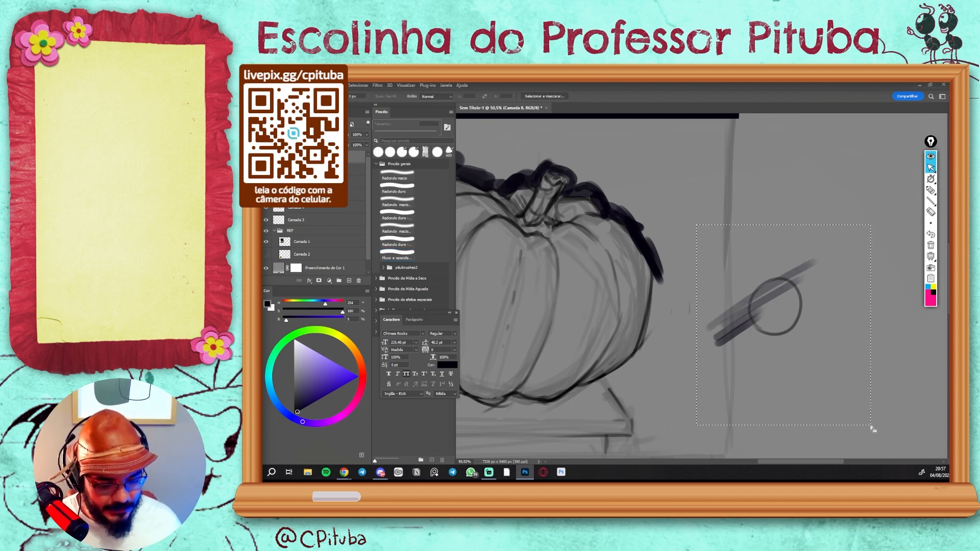
pyautogui.press('Delete')
pyautogui.hotkey('ctrl', 'd')
# - Hide the dark background layer and frame the reference photo and the pumpkin sketch side by side
pyautogui.press('z')
pyautogui.keyDown('alt'); pyautogui.click(676, 265); pyautogui.keyUp('alt')
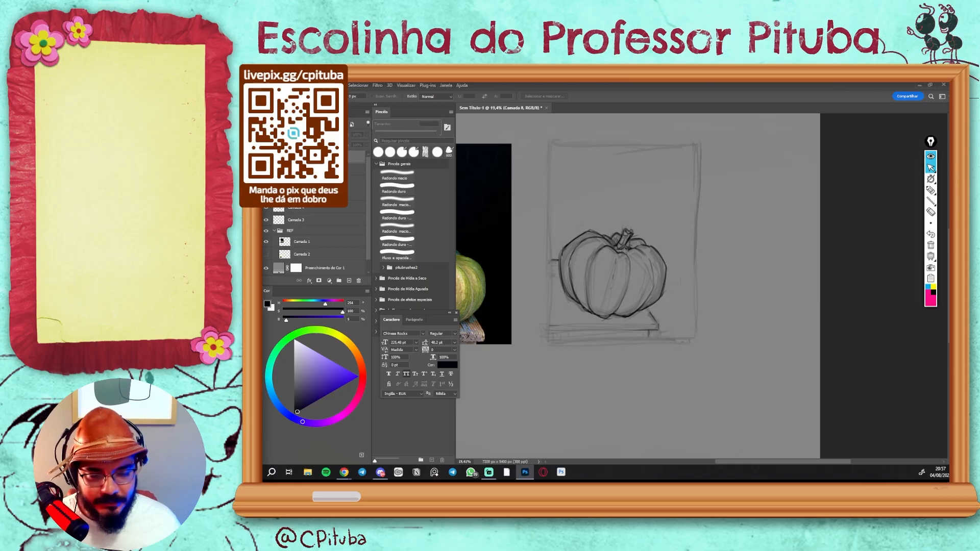
pyautogui.click(266, 157)
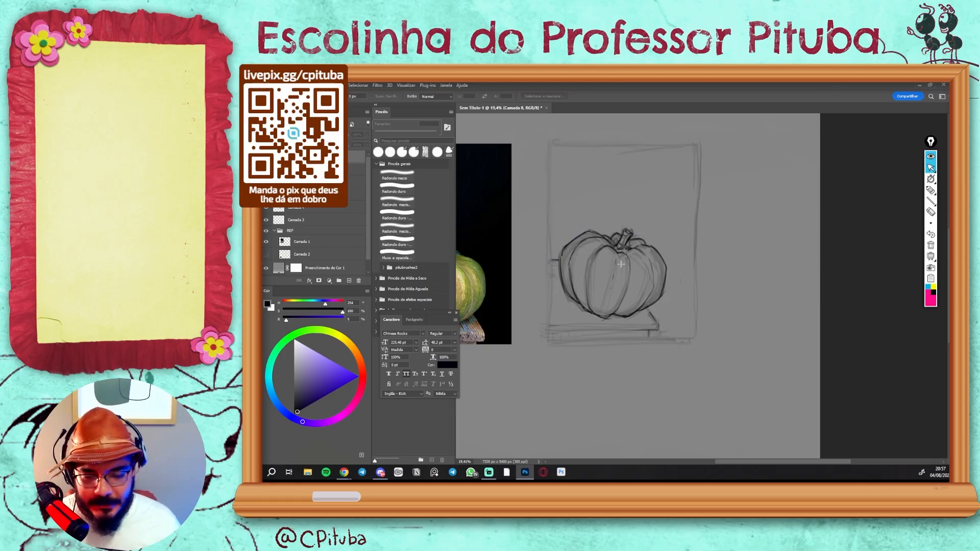
pyautogui.moveTo(620, 263); pyautogui.dragTo(656, 305)
pyautogui.moveTo(577, 289); pyautogui.dragTo(755, 304)
pyautogui.moveTo(694, 301); pyautogui.dragTo(708, 300)
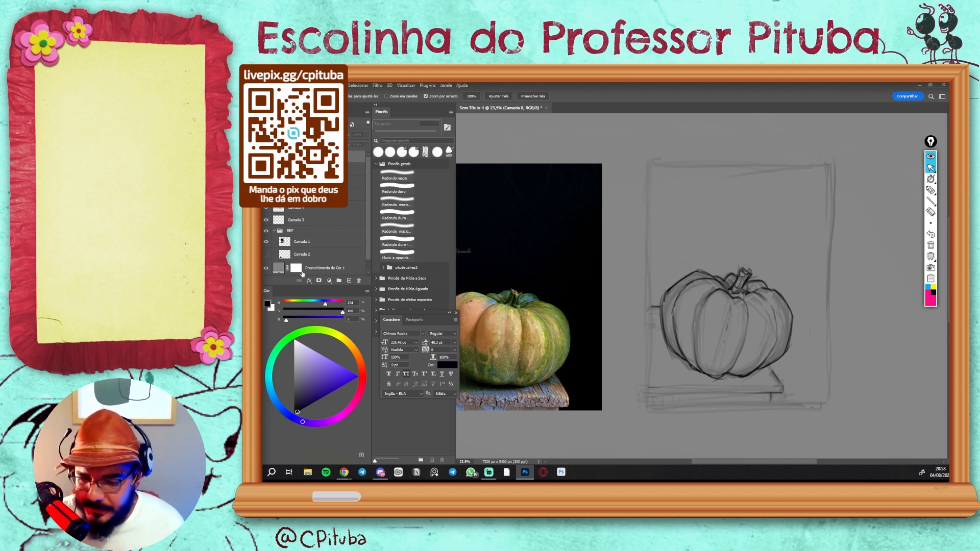
# - Select the layer holding the final pumpkin line art and switch its visibility off and on to identify it
pyautogui.press('v')
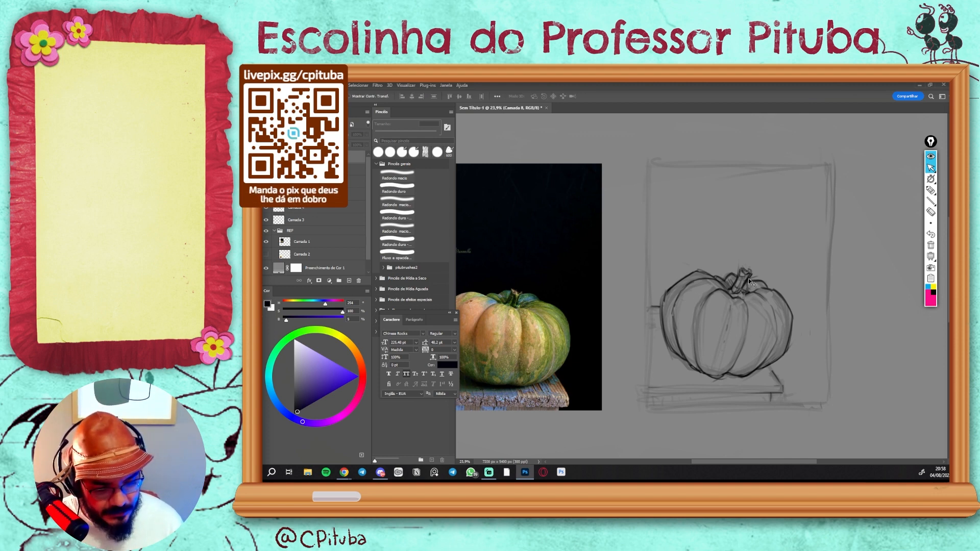
pyautogui.click(746, 281)
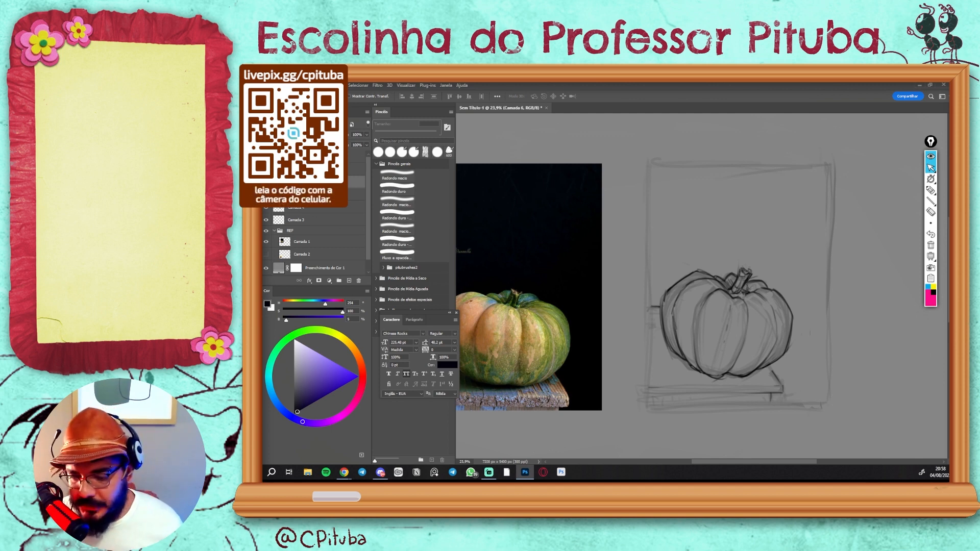
pyautogui.click(265, 182)
pyautogui.click(266, 182)
pyautogui.click(266, 182)
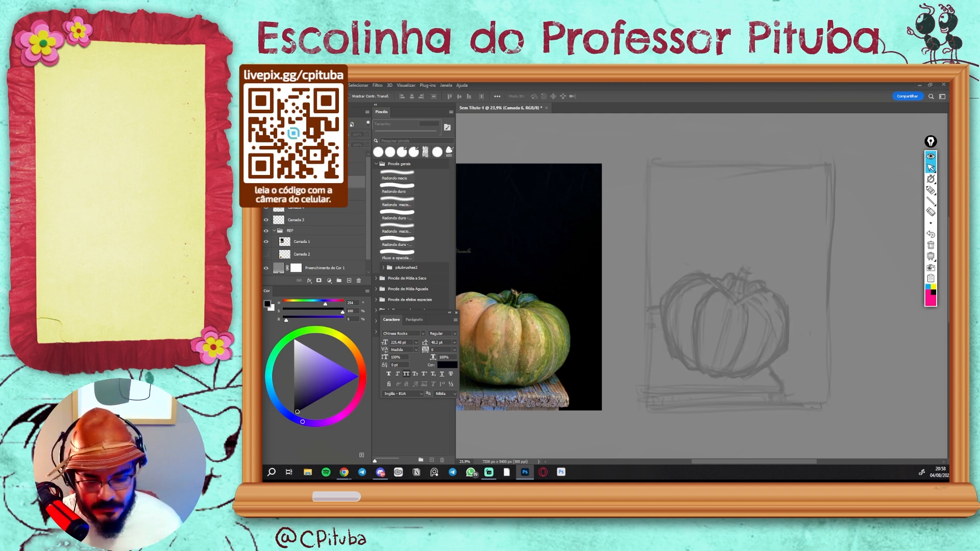
pyautogui.click(266, 182)
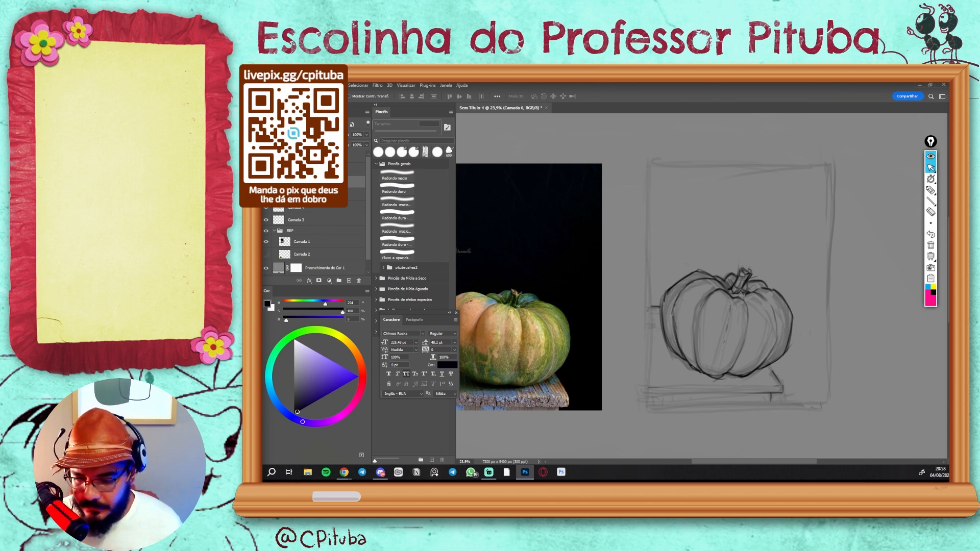
# - Turn the pumpkin line art white by applying a Hue/Saturation adjustment with Lightness at +100
pyautogui.click(300, 85)
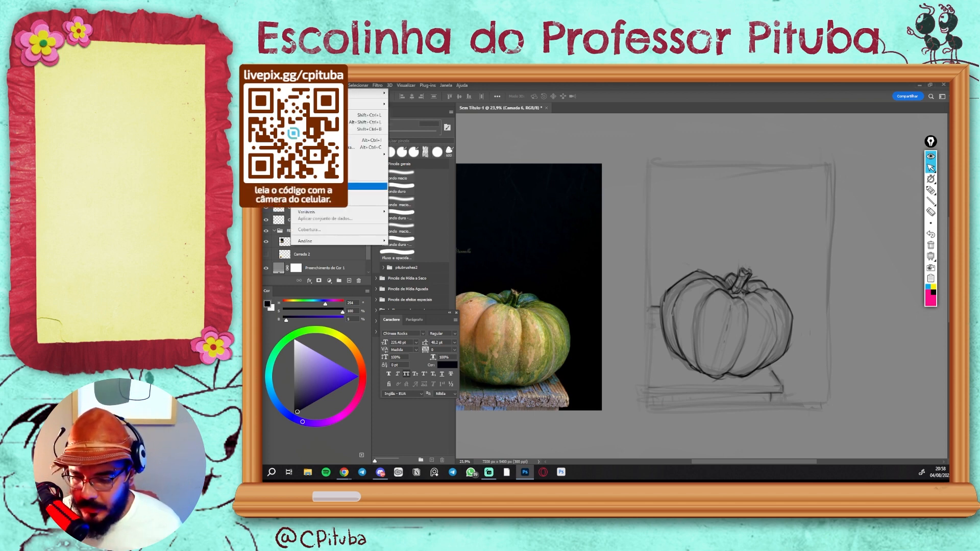
pyautogui.click(300, 85)
pyautogui.click(300, 85)
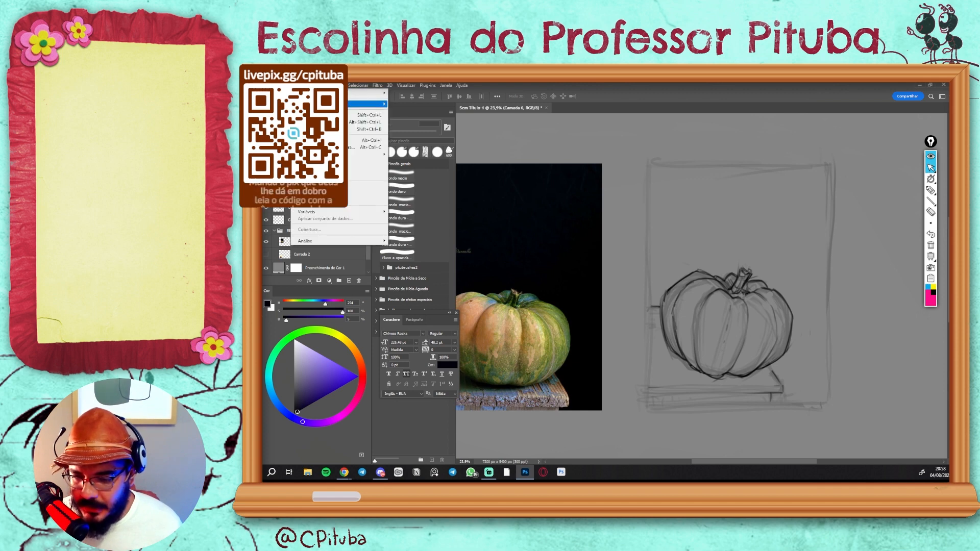
pyautogui.moveTo(370, 104)
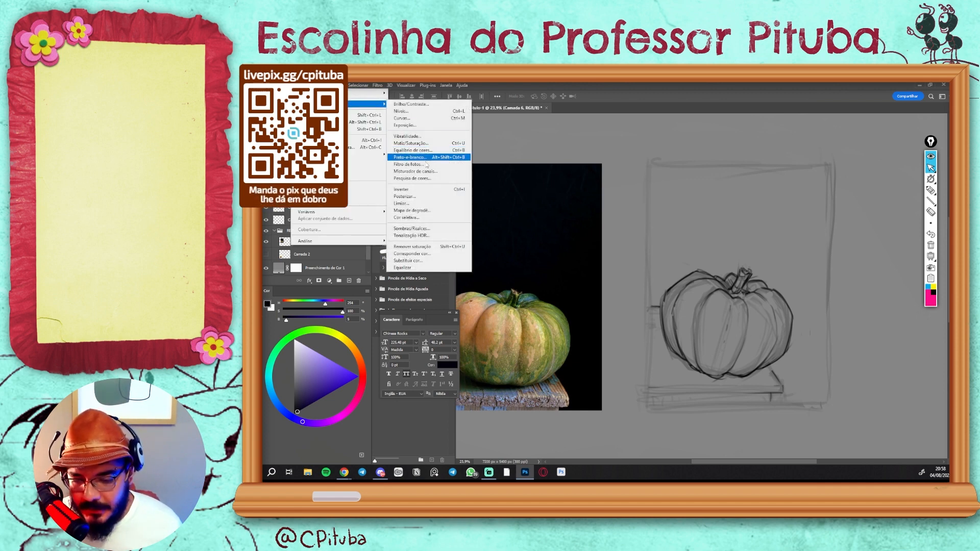
pyautogui.click(425, 143)
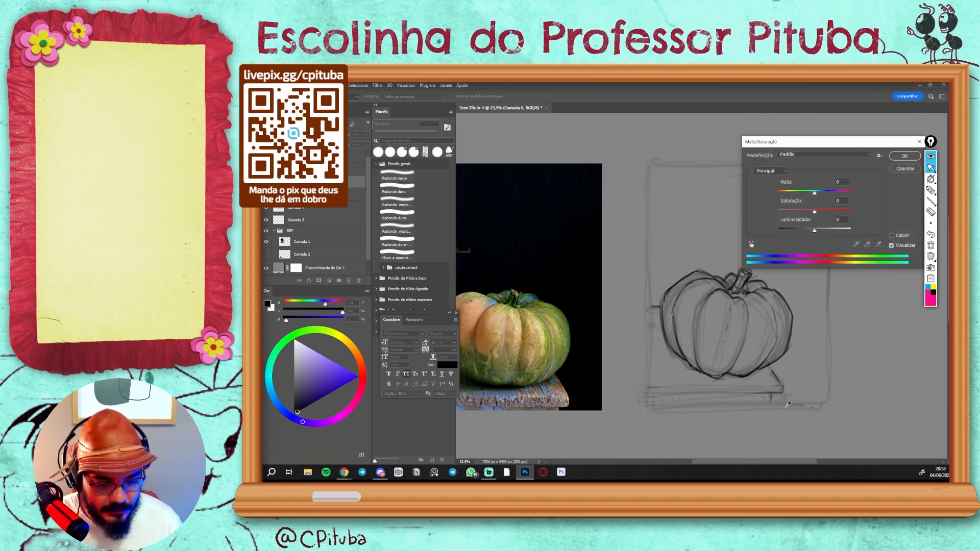
pyautogui.moveTo(841, 147); pyautogui.dragTo(606, 164)
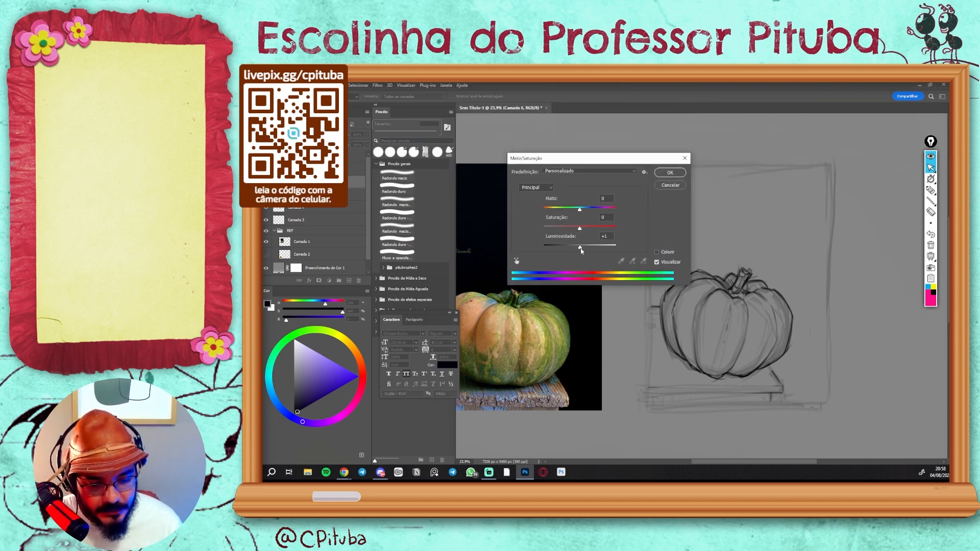
pyautogui.moveTo(582, 251); pyautogui.dragTo(616, 249)
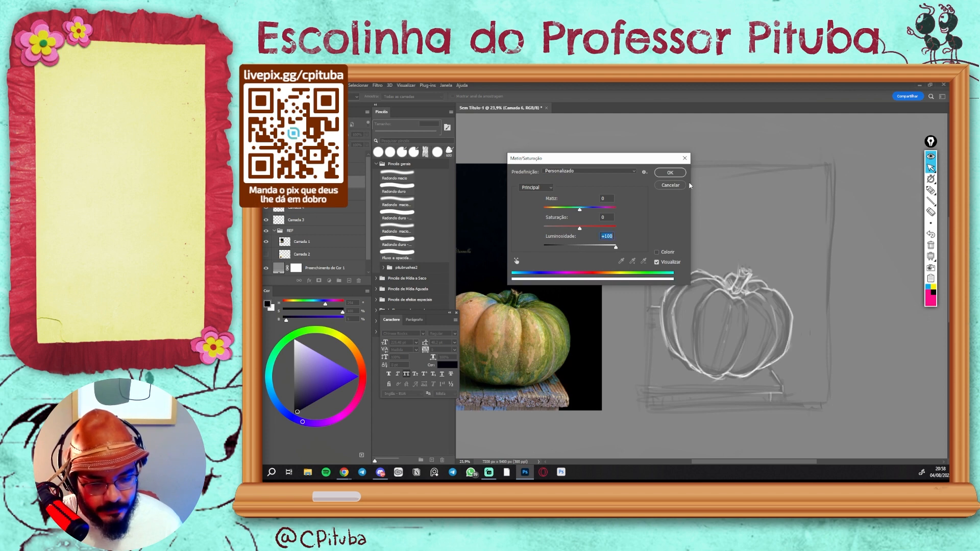
pyautogui.click(670, 172)
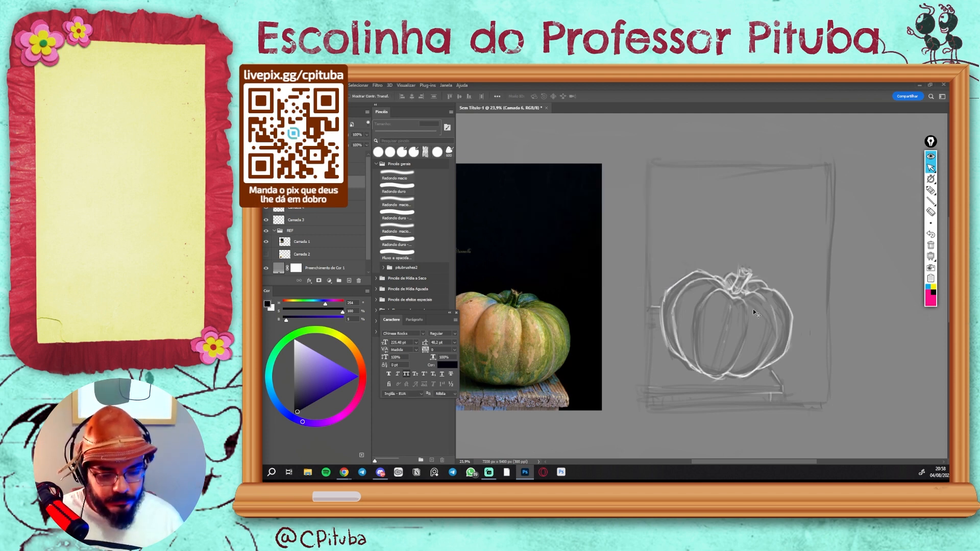
# - Show the dark background layer again and move it beneath the sketch layers, just above the REF group
pyautogui.press('b')
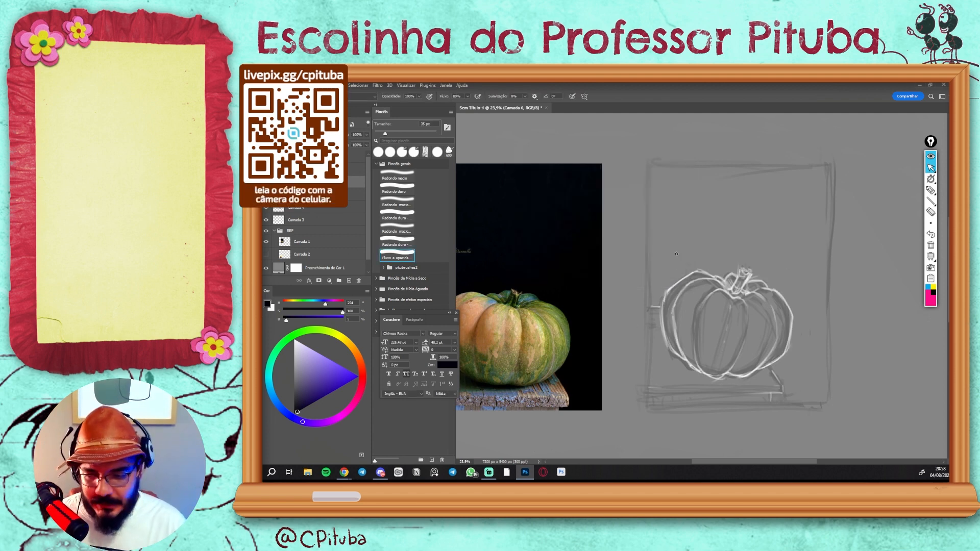
pyautogui.click(266, 181)
pyautogui.click(266, 181)
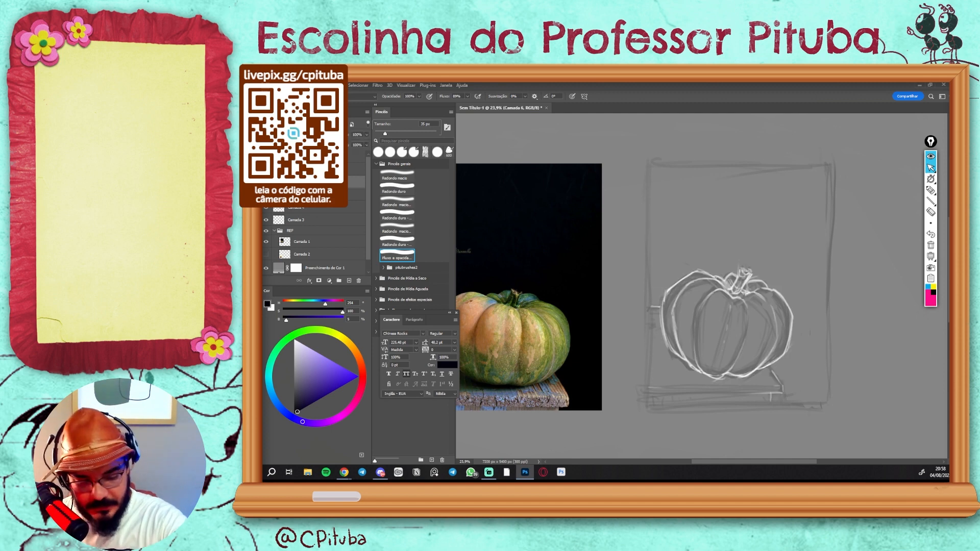
pyautogui.click(306, 156)
pyautogui.click(266, 156)
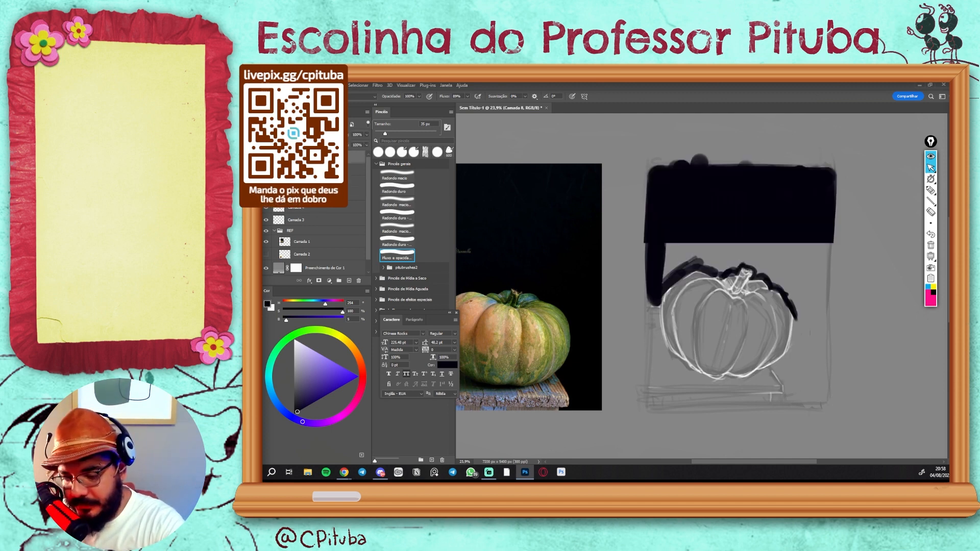
pyautogui.moveTo(307, 157); pyautogui.dragTo(306, 218)
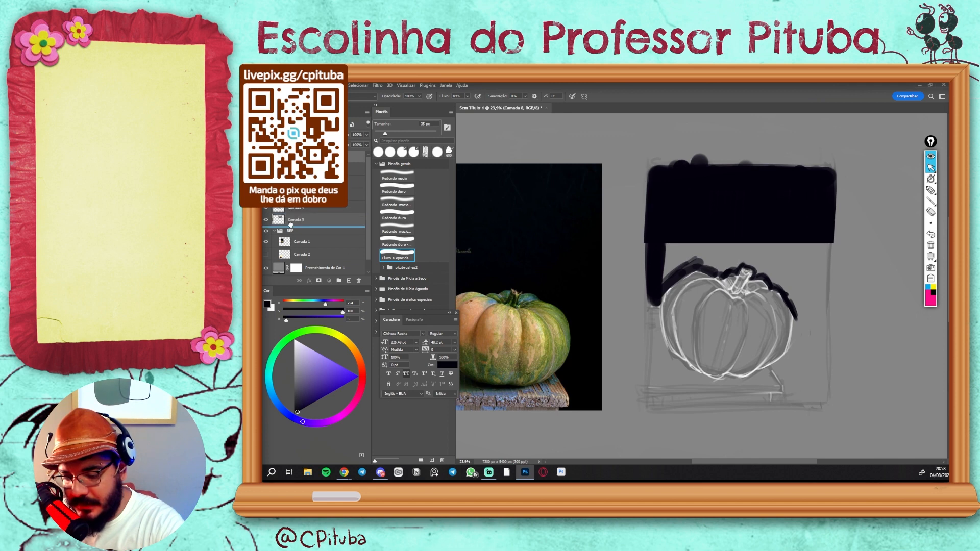
# - Fill the gap down to the pumpkin's upper part with dark violet using a larger brush, and erase a short mark near the frame's upper-right corner
pyautogui.press(']')
pyautogui.press(']')
pyautogui.press(']')
pyautogui.moveTo(691, 236)
pyautogui.mouseDown()
pyautogui.moveTo(670, 256)
pyautogui.moveTo(673, 269)
pyautogui.moveTo(681, 231)
pyautogui.moveTo(691, 235)
pyautogui.moveTo(682, 228)
pyautogui.moveTo(682, 301)
pyautogui.moveTo(699, 240)
pyautogui.moveTo(704, 285)
pyautogui.moveTo(719, 296)
pyautogui.moveTo(796, 242)
pyautogui.moveTo(799, 249)
pyautogui.moveTo(787, 230)
pyautogui.moveTo(795, 311)
pyautogui.moveTo(816, 234)
pyautogui.moveTo(817, 260)
pyautogui.mouseUp()
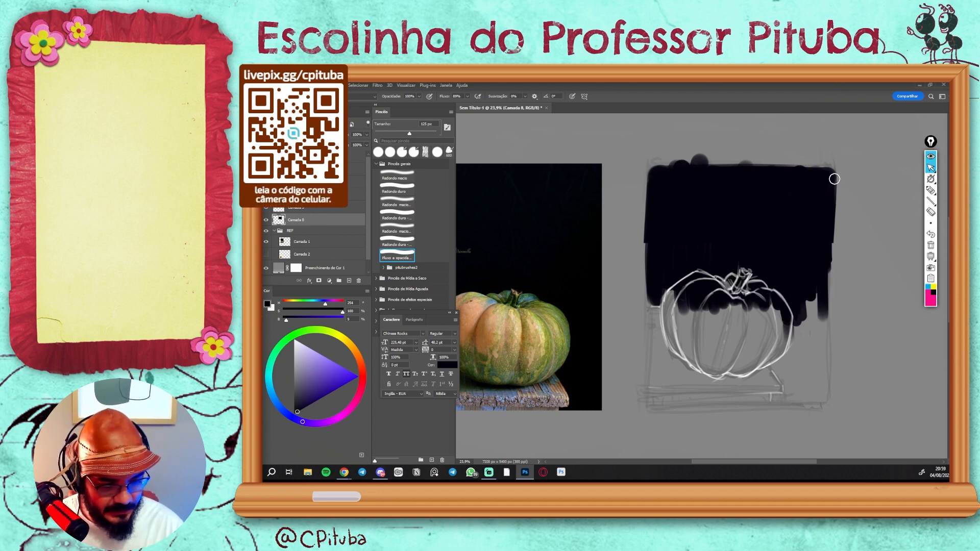
pyautogui.press('e')
pyautogui.moveTo(834, 183); pyautogui.dragTo(821, 186)
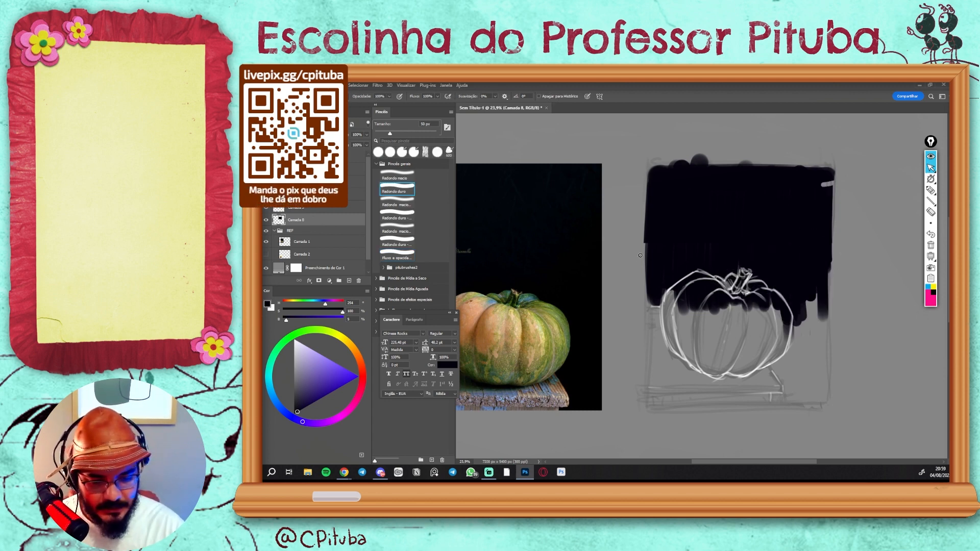
# - Extend the dark background around the pumpkin's upper left, down its right side to the frame's base, and along the left edge
pyautogui.press('b')
pyautogui.moveTo(654, 236)
pyautogui.mouseDown()
pyautogui.moveTo(657, 199)
pyautogui.moveTo(673, 255)
pyautogui.mouseUp()
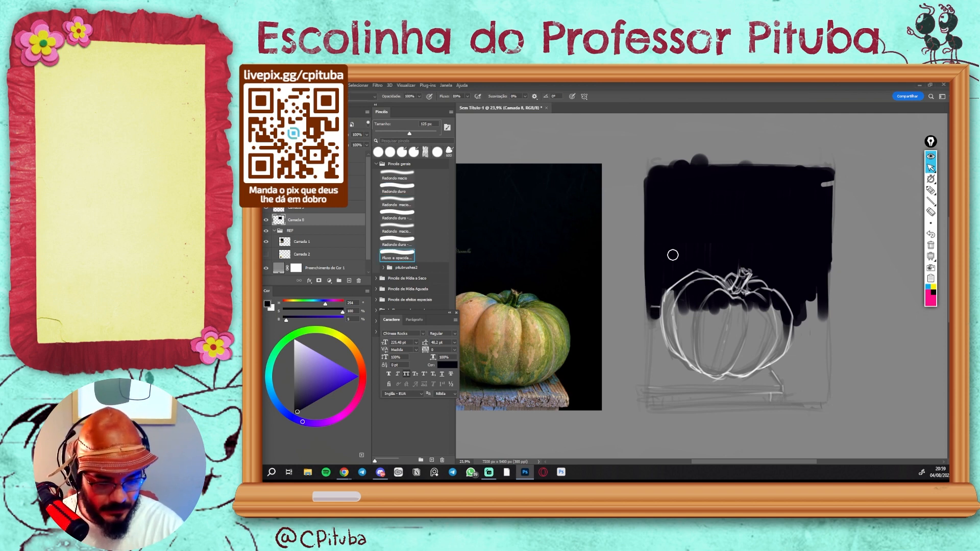
pyautogui.moveTo(798, 255)
pyautogui.mouseDown()
pyautogui.moveTo(795, 339)
pyautogui.moveTo(802, 252)
pyautogui.moveTo(809, 359)
pyautogui.moveTo(825, 239)
pyautogui.moveTo(815, 393)
pyautogui.moveTo(787, 325)
pyautogui.moveTo(776, 375)
pyautogui.moveTo(779, 361)
pyautogui.moveTo(788, 376)
pyautogui.moveTo(793, 321)
pyautogui.moveTo(801, 384)
pyautogui.moveTo(812, 311)
pyautogui.moveTo(821, 387)
pyautogui.moveTo(777, 408)
pyautogui.moveTo(785, 361)
pyautogui.moveTo(807, 369)
pyautogui.moveTo(818, 347)
pyautogui.moveTo(796, 374)
pyautogui.mouseUp()
pyautogui.moveTo(775, 413); pyautogui.dragTo(776, 406)
pyautogui.moveTo(652, 350); pyautogui.dragTo(652, 290)
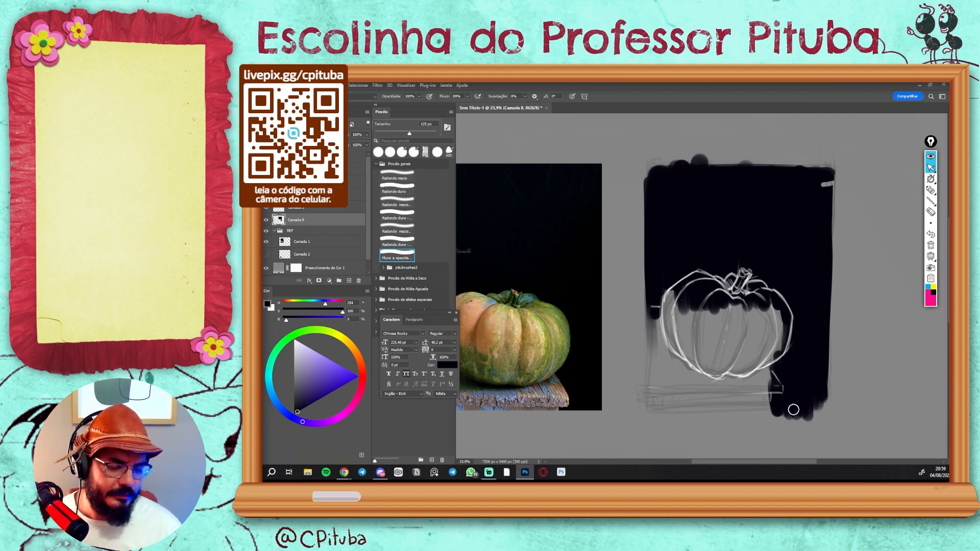
# - Cover the light mark near the frame's upper-right corner with dark paint and extend the background's left edge upward
pyautogui.moveTo(822, 202)
pyautogui.mouseDown()
pyautogui.moveTo(827, 192)
pyautogui.moveTo(826, 212)
pyautogui.moveTo(823, 173)
pyautogui.mouseUp()
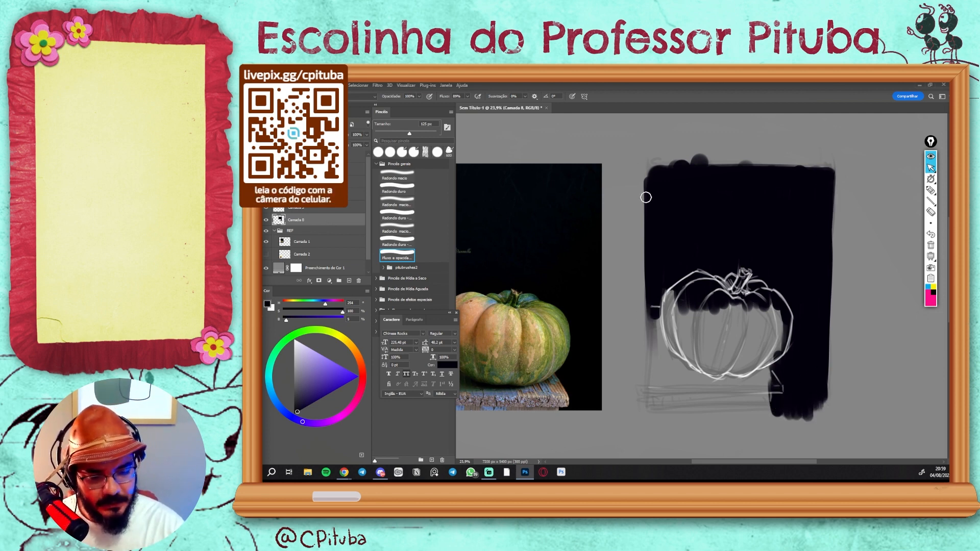
pyautogui.moveTo(645, 194); pyautogui.dragTo(647, 152)
# - Erase the paint spilling above the frame's top edge, using the Redondo duro eraser tip at 100 px with pressure-controlled opacity
pyautogui.click(397, 191)
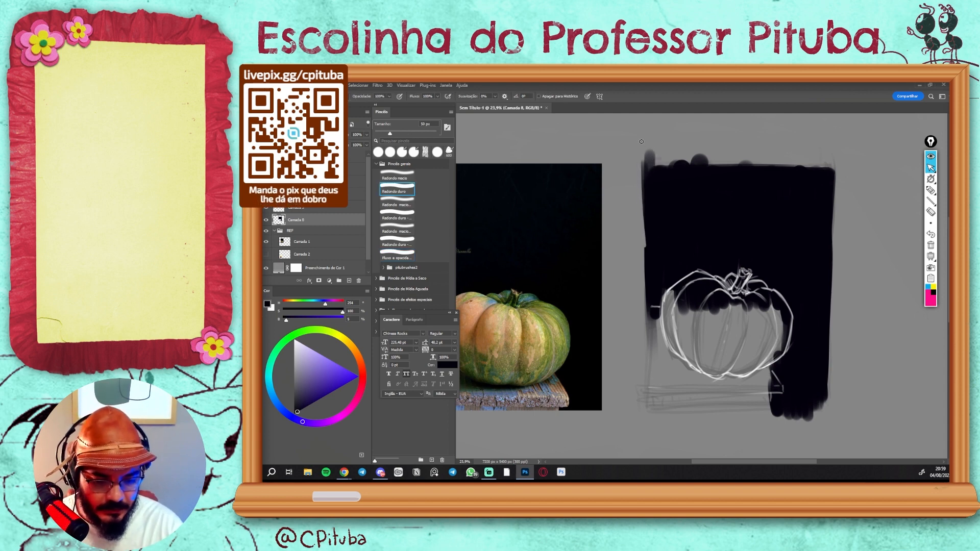
pyautogui.hotkey('ctrl', 'z')
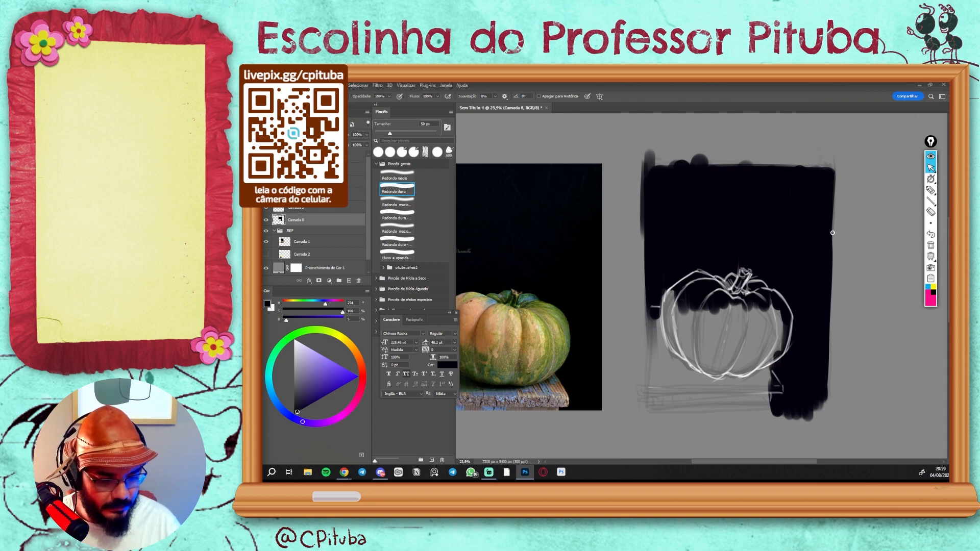
pyautogui.rightClick(853, 259)
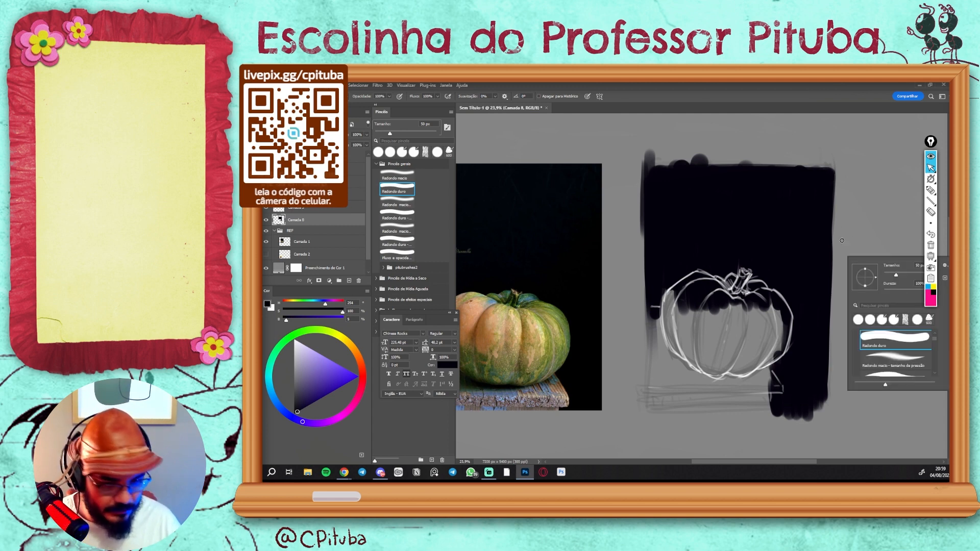
pyautogui.click(414, 97)
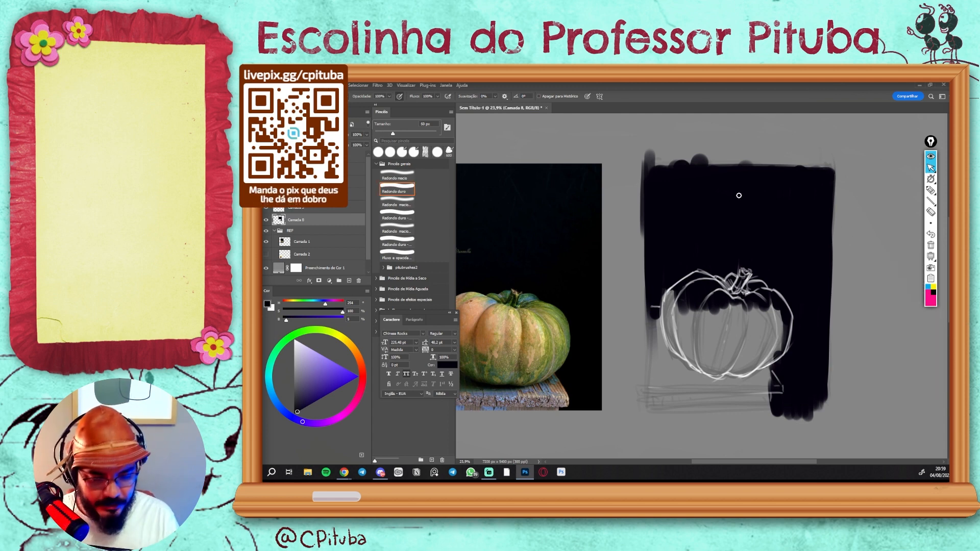
pyautogui.press(']')
pyautogui.press(']')
pyautogui.press(']')
pyautogui.press(']')
pyautogui.press(']')
pyautogui.moveTo(647, 152); pyautogui.dragTo(832, 153)
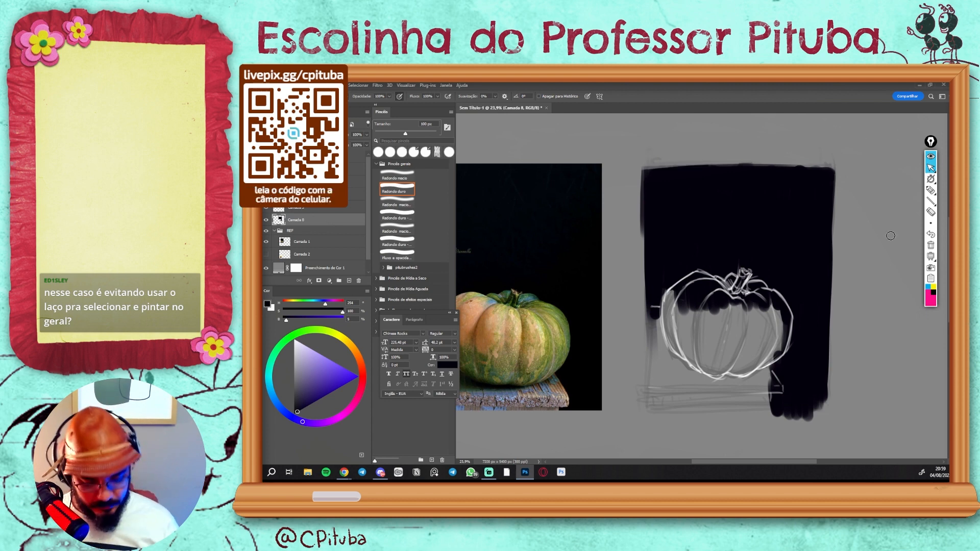
# - Erase the scalloped paint below the frame's lower-right base to straighten the dark background's bottom edge
pyautogui.press('b')
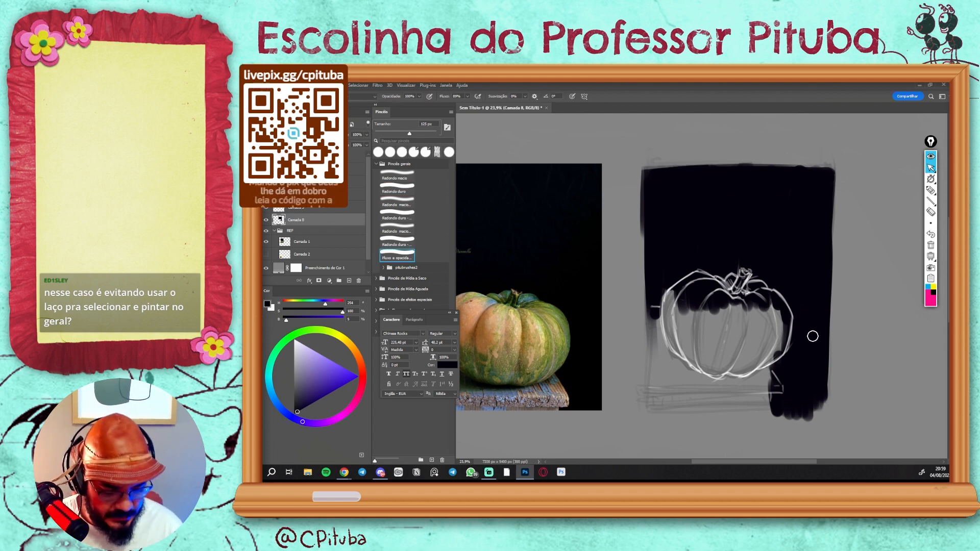
pyautogui.press('e')
pyautogui.moveTo(813, 419)
pyautogui.mouseDown()
pyautogui.moveTo(752, 419)
pyautogui.moveTo(866, 418)
pyautogui.moveTo(859, 414)
pyautogui.mouseUp()
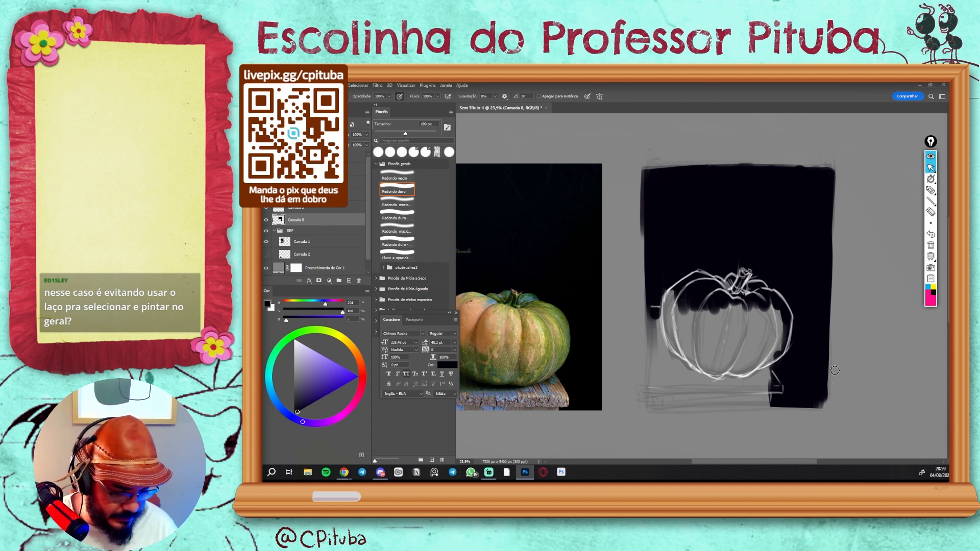
pyautogui.press('b')
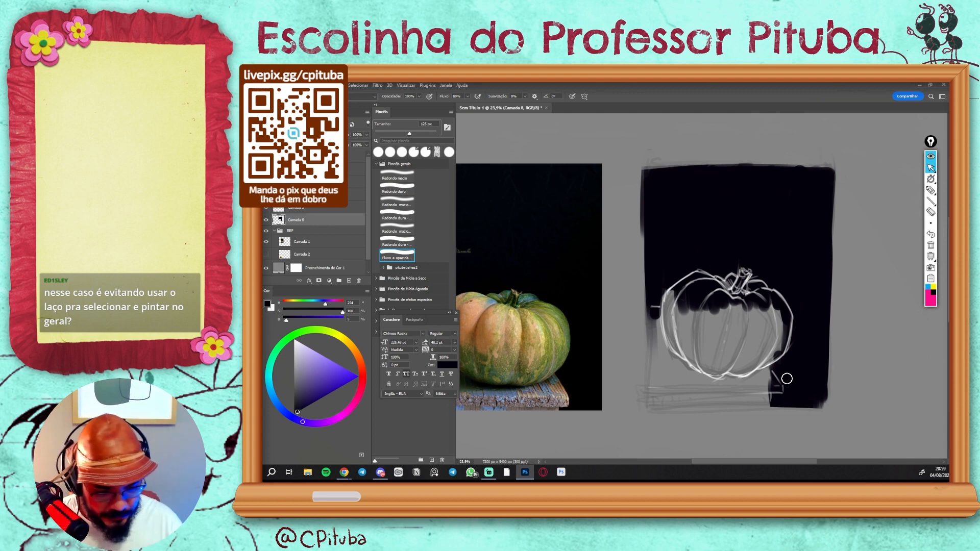
pyautogui.moveTo(738, 366); pyautogui.dragTo(769, 361)
pyautogui.moveTo(623, 330); pyautogui.dragTo(631, 316)
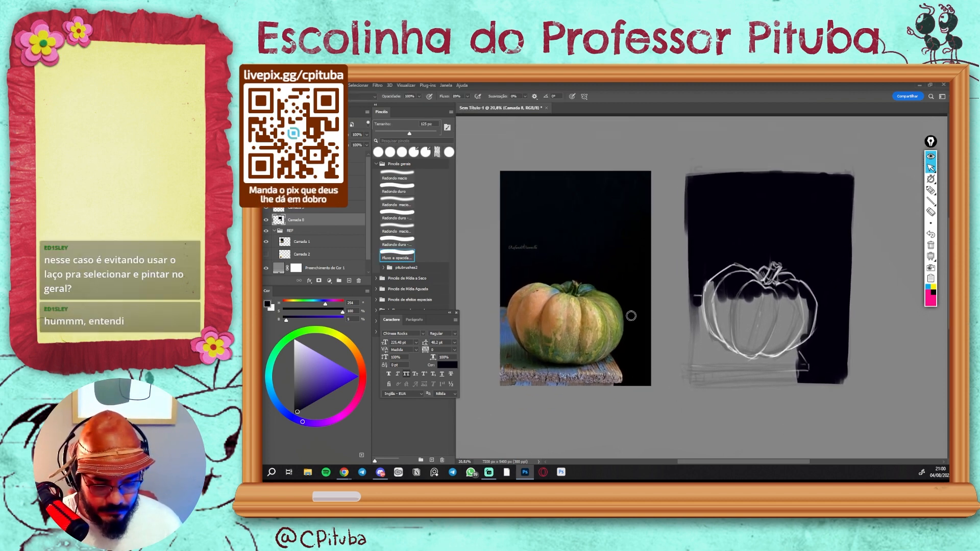